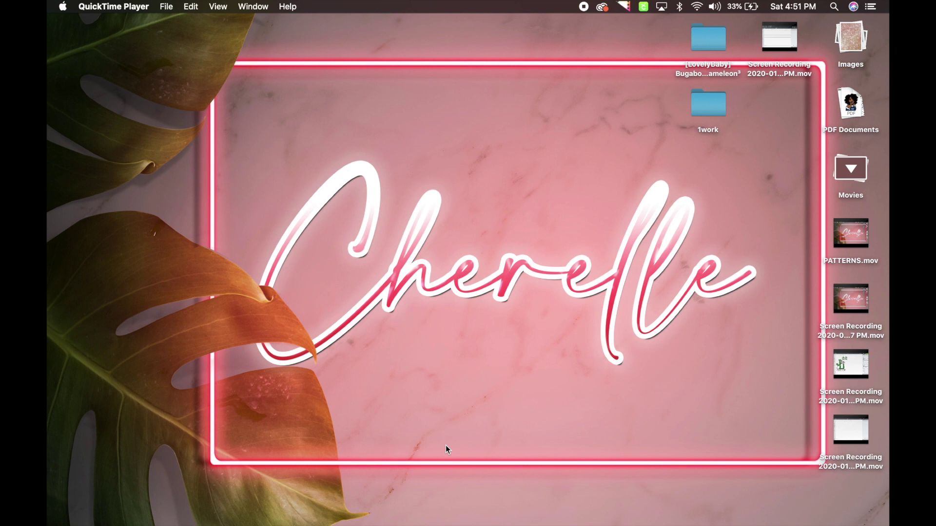
# - Open Photoshop and start a new document
pyautogui.moveTo(246, 525)
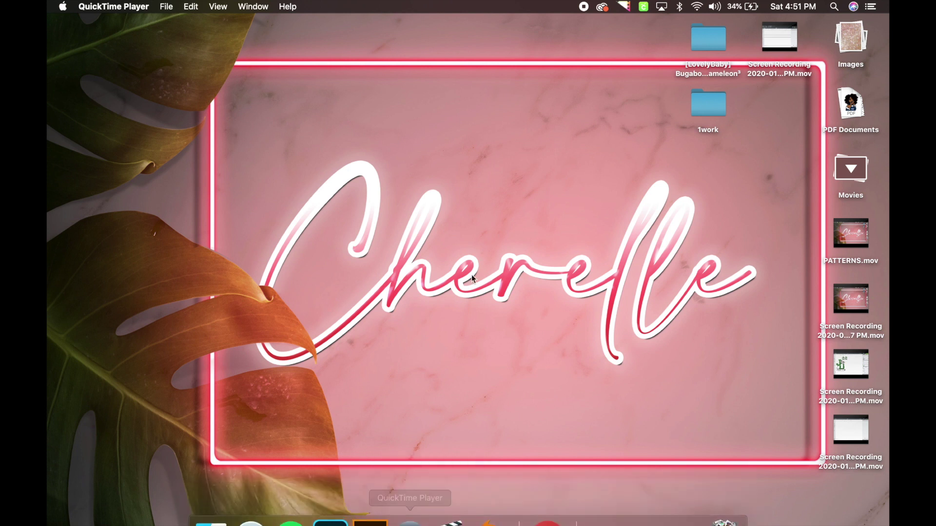
pyautogui.click(330, 501)
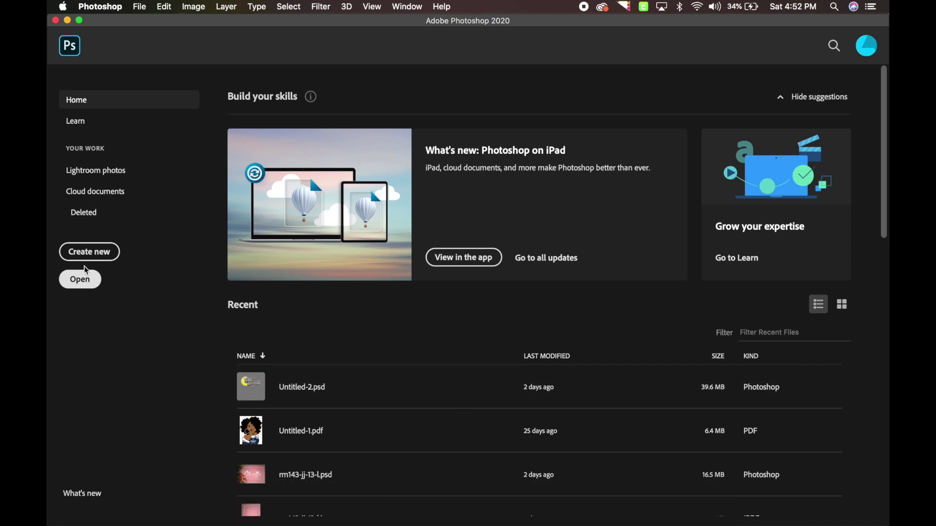
pyautogui.click(140, 7)
pyautogui.click(144, 23)
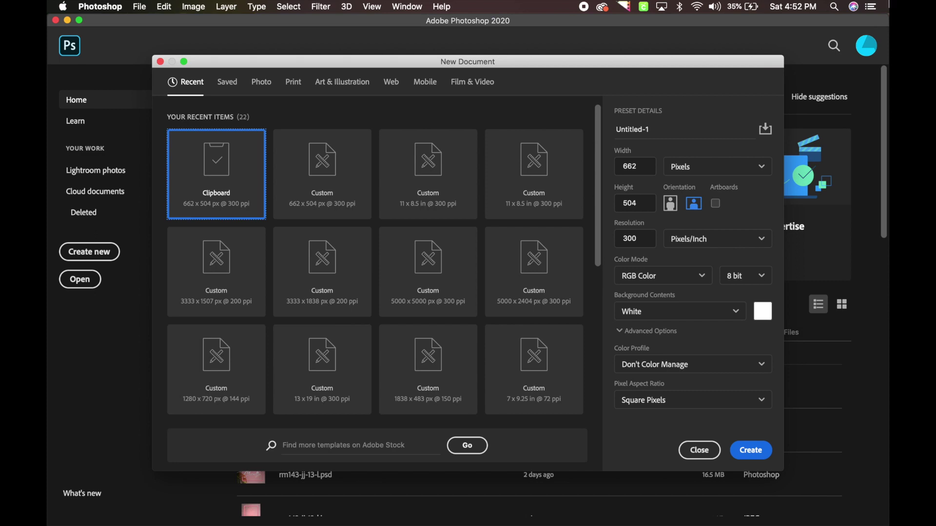
# - Create the new document with units in inches, a width of 11 and a height of 8.5 at 300 pixels/inch
pyautogui.click(697, 175)
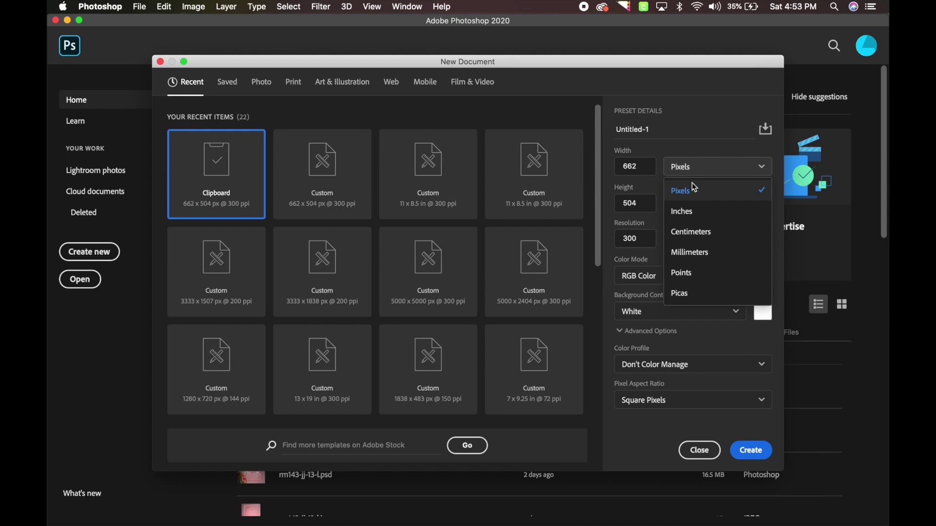
pyautogui.click(687, 213)
pyautogui.doubleClick(648, 163)
pyautogui.write('11')
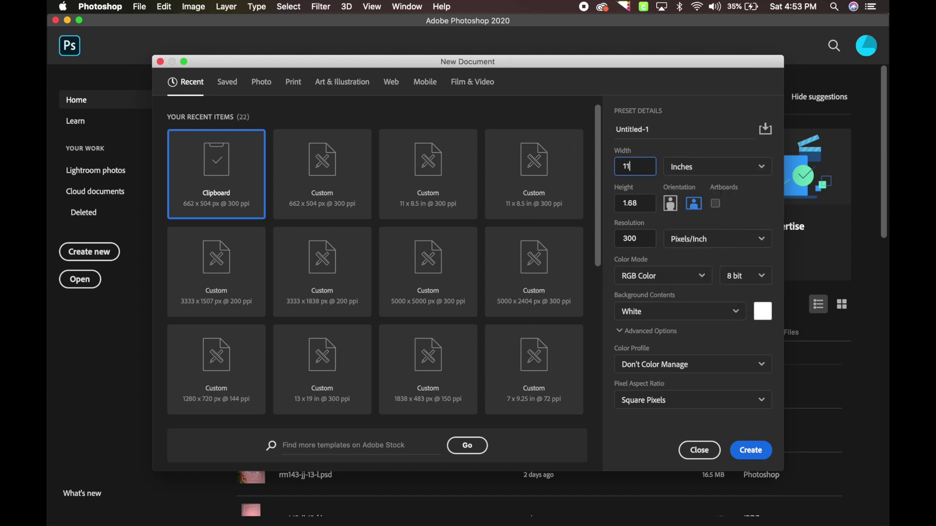
pyautogui.press('Tab')
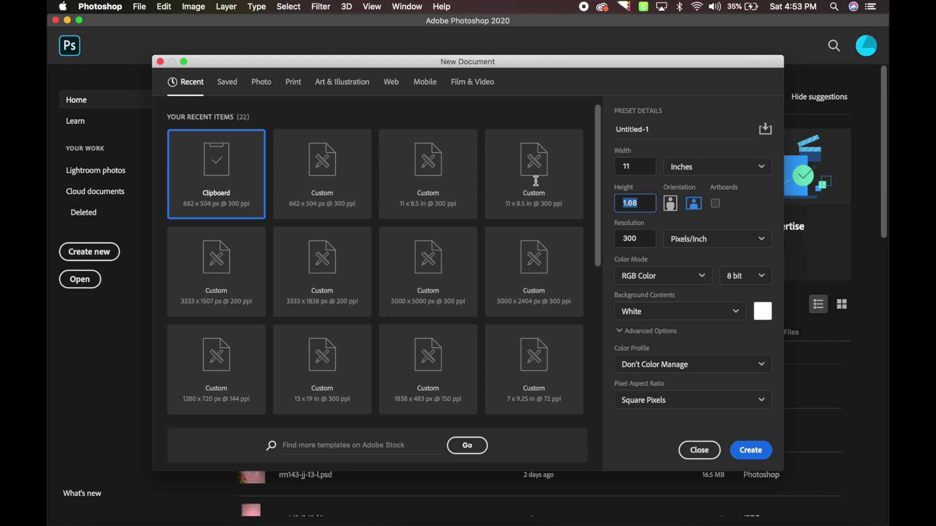
pyautogui.write('8.5')
pyautogui.click(733, 202)
pyautogui.click(758, 451)
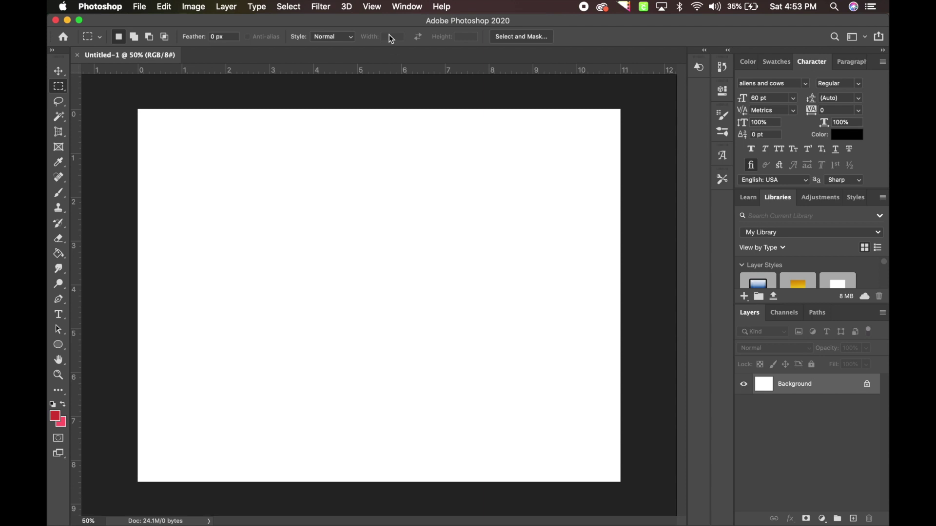
# - Hide the rulers and show them again
pyautogui.click(372, 7)
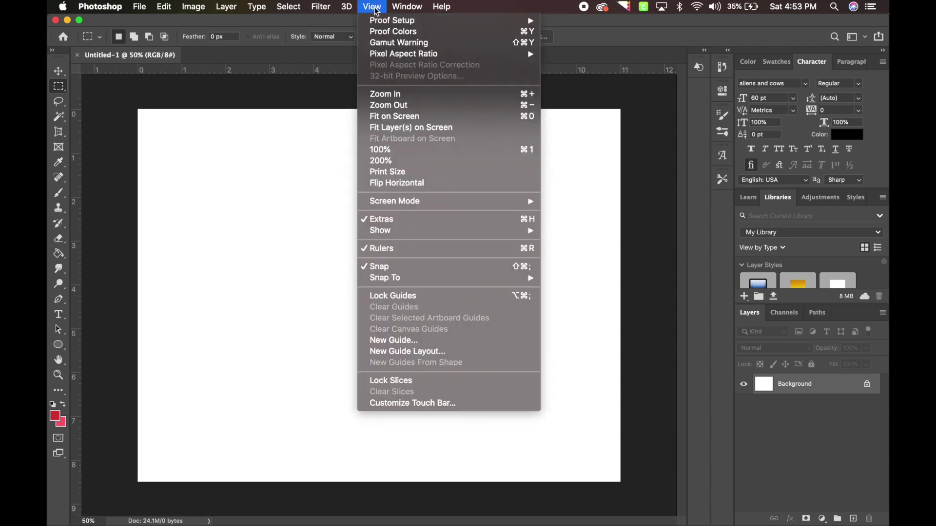
pyautogui.click(403, 249)
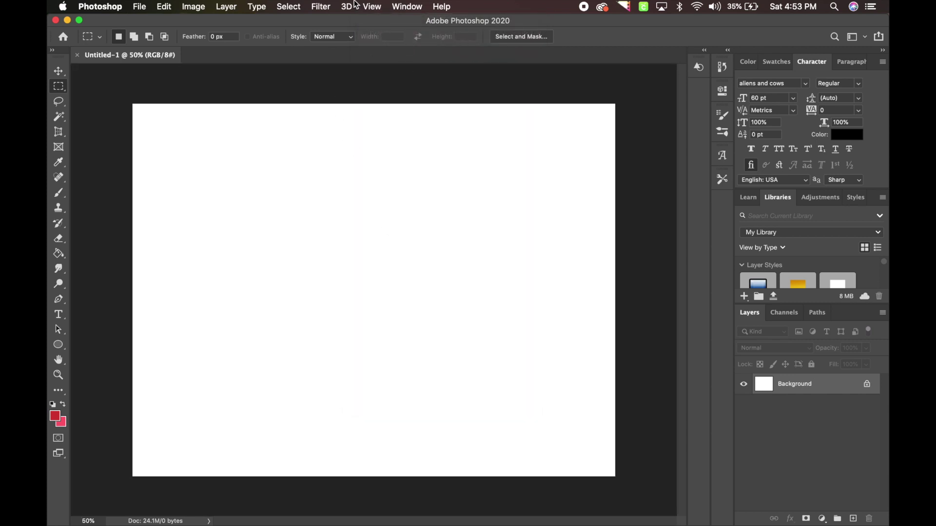
pyautogui.click(372, 7)
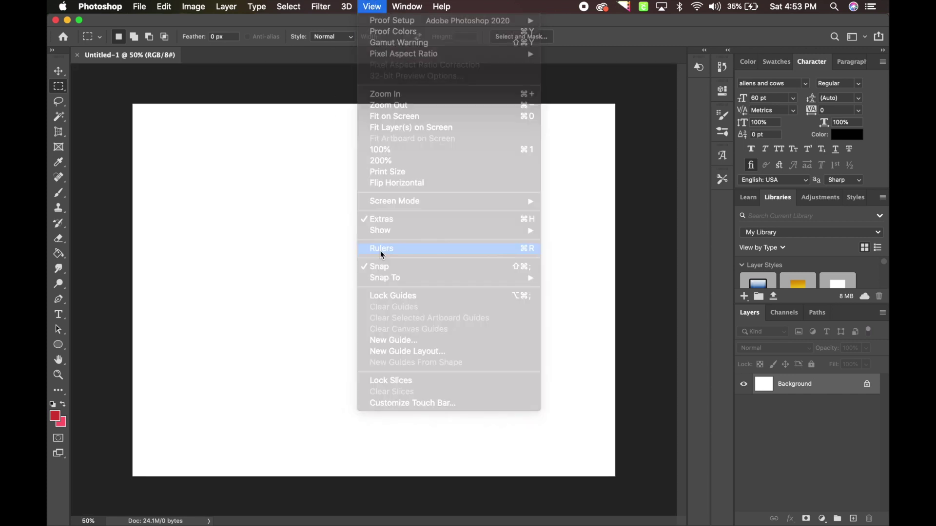
pyautogui.click(382, 251)
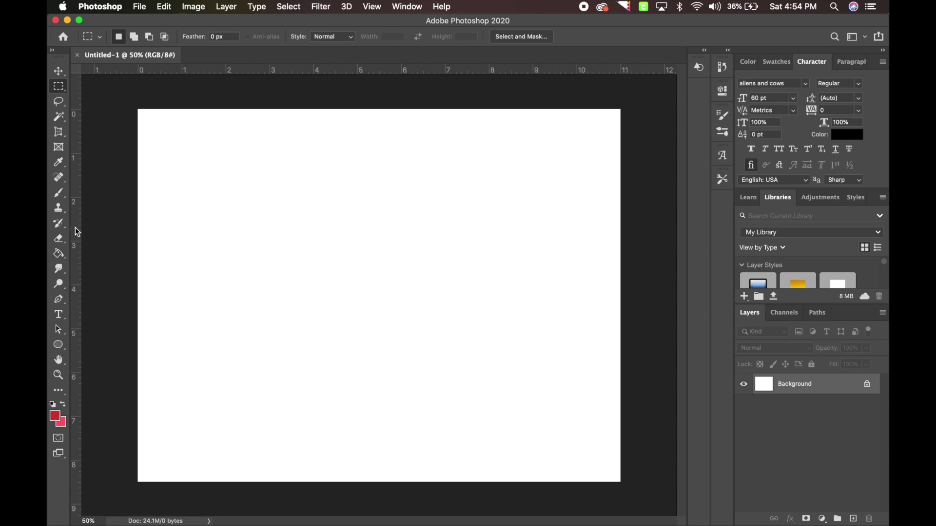
# - Place vertical guides at about 2.75 and 8.25 in and horizontal guides at about 1 and 7.5 in on the canvas
pyautogui.moveTo(80, 231); pyautogui.dragTo(153, 239)
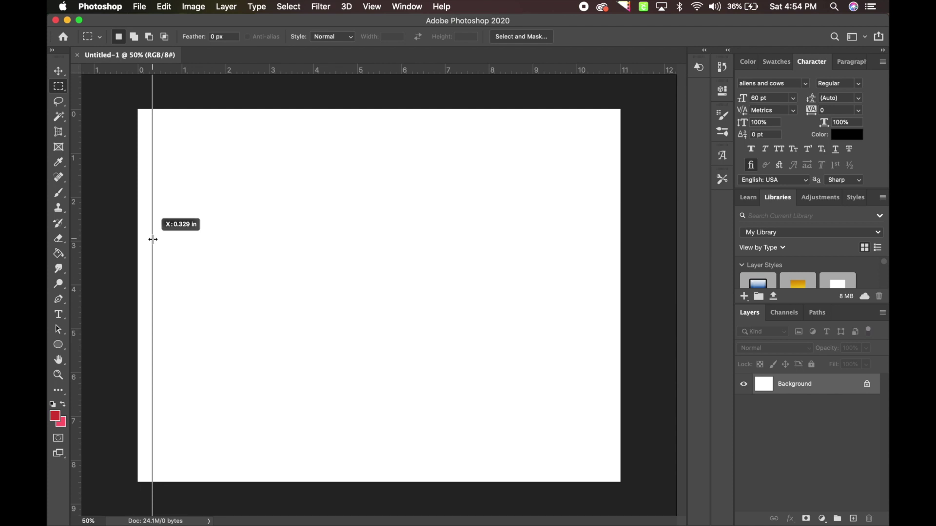
pyautogui.moveTo(153, 239); pyautogui.dragTo(259, 244)
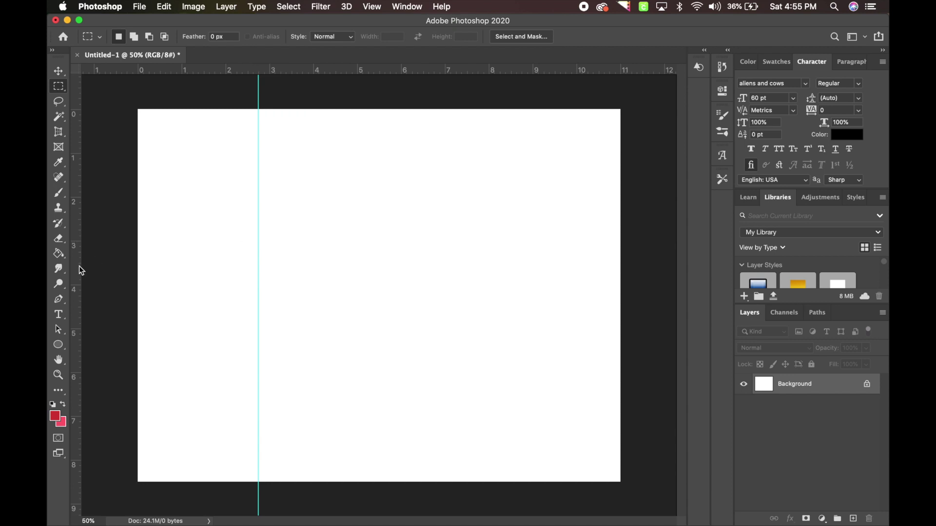
pyautogui.moveTo(79, 265); pyautogui.dragTo(386, 236)
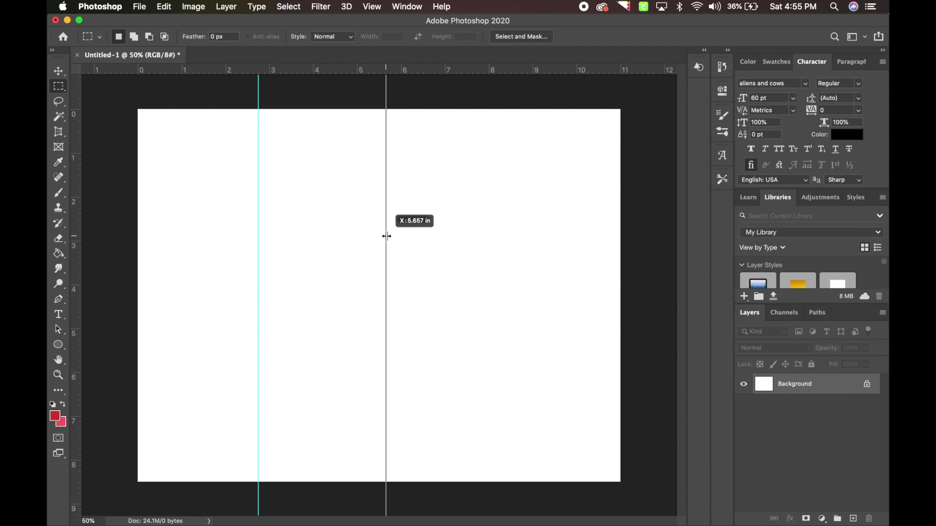
pyautogui.moveTo(387, 236); pyautogui.dragTo(501, 227)
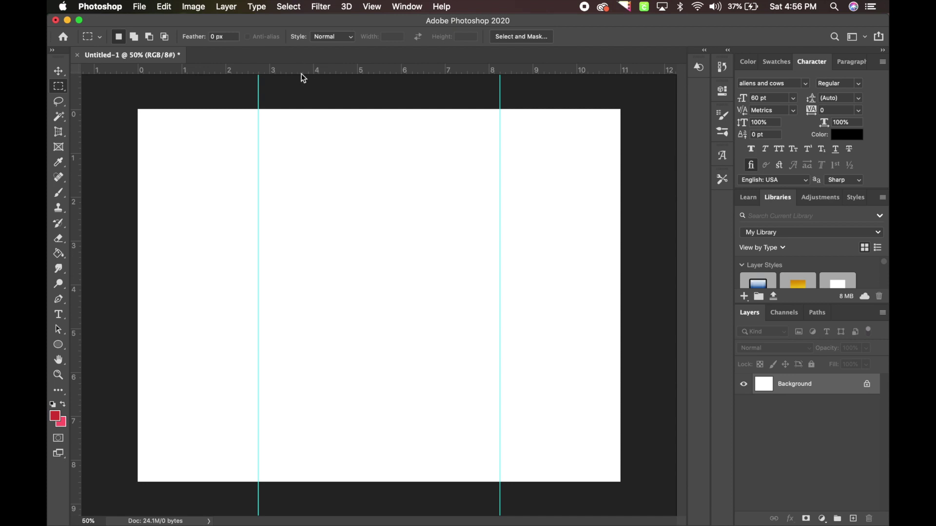
pyautogui.moveTo(300, 69); pyautogui.dragTo(300, 154)
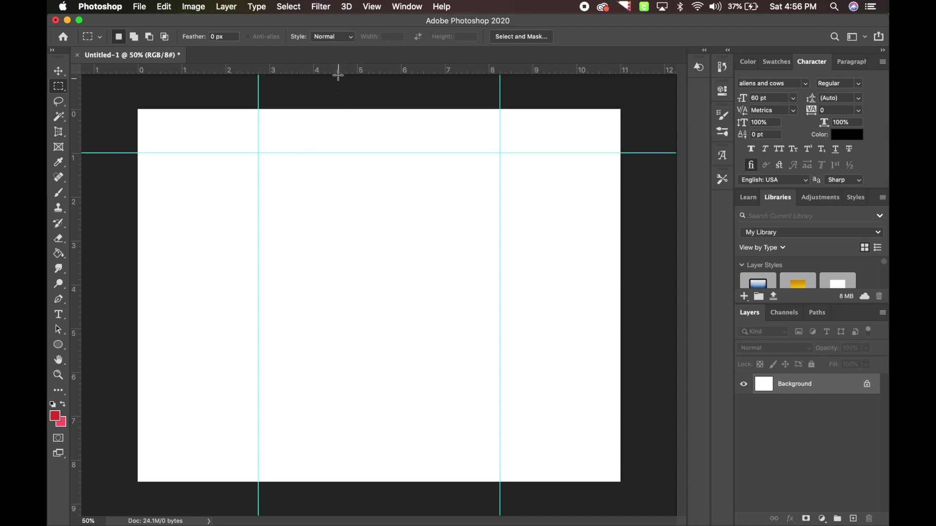
pyautogui.moveTo(337, 72); pyautogui.dragTo(298, 441)
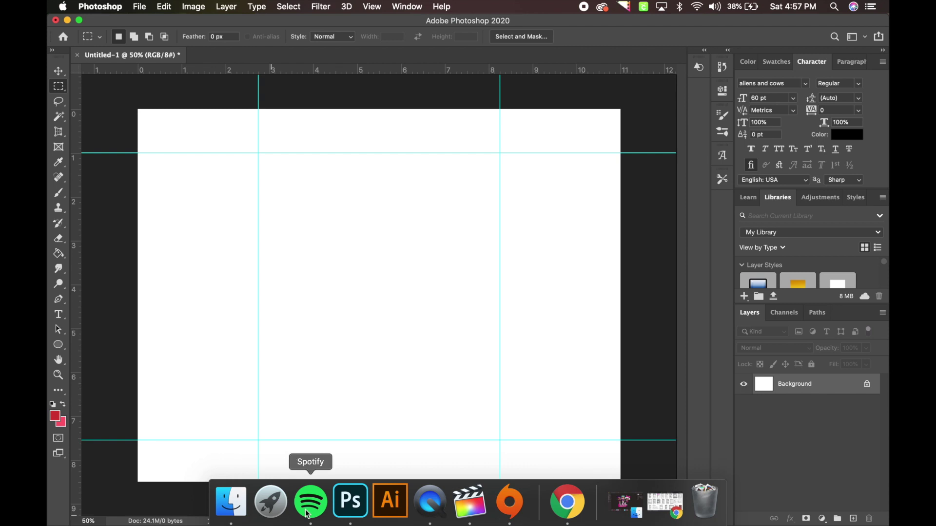
# - Switch to Chrome and preview several labels in the party nutrition facts image results, including the Party Mix Bites and precious baby ones
pyautogui.click(569, 510)
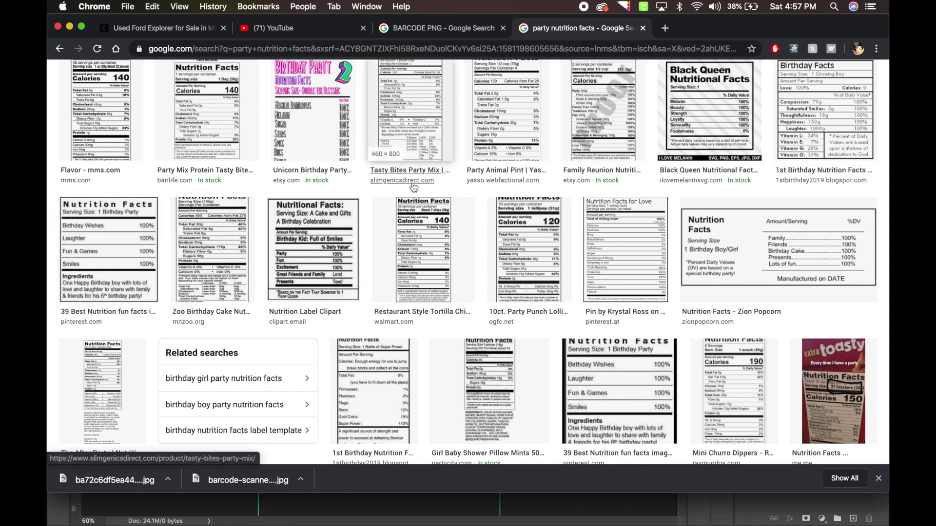
pyautogui.scroll(8, 413, 187)
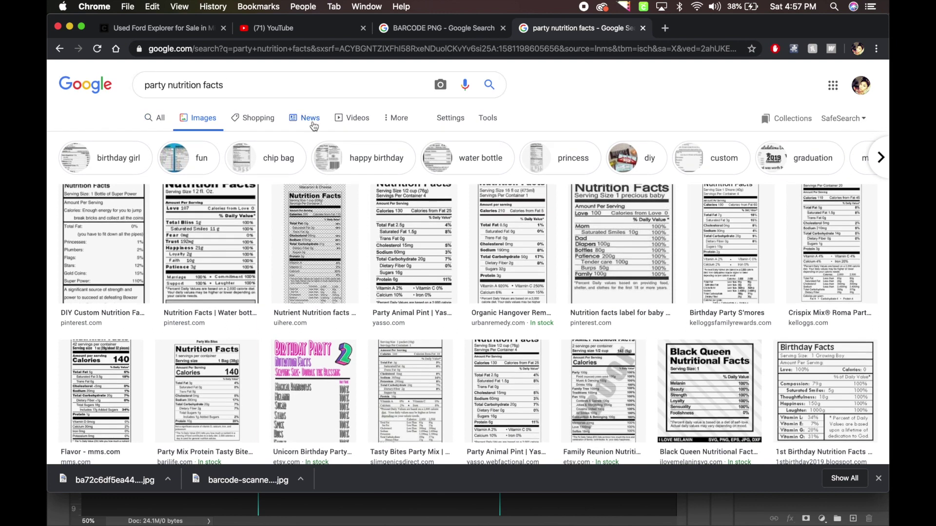
pyautogui.scroll(-3, 402, 282)
pyautogui.click(402, 282)
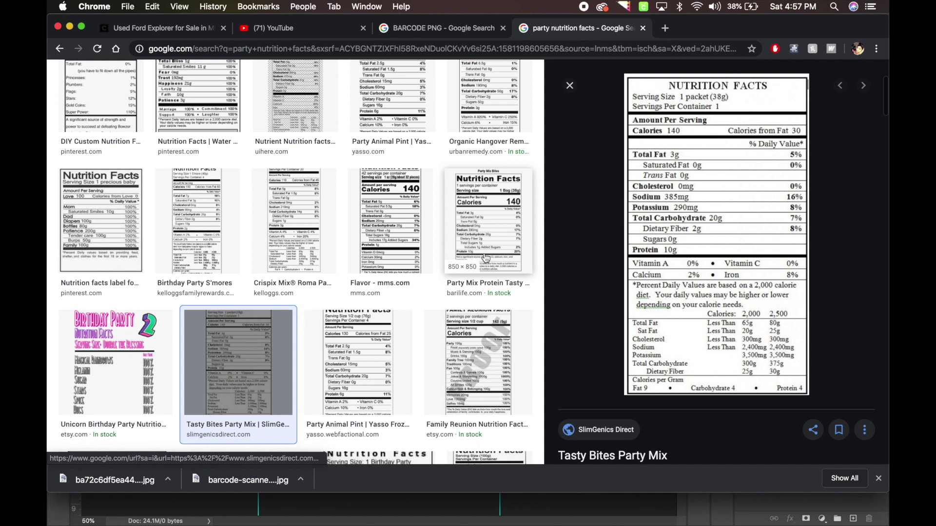
pyautogui.click(490, 257)
pyautogui.scroll(2, 480, 214)
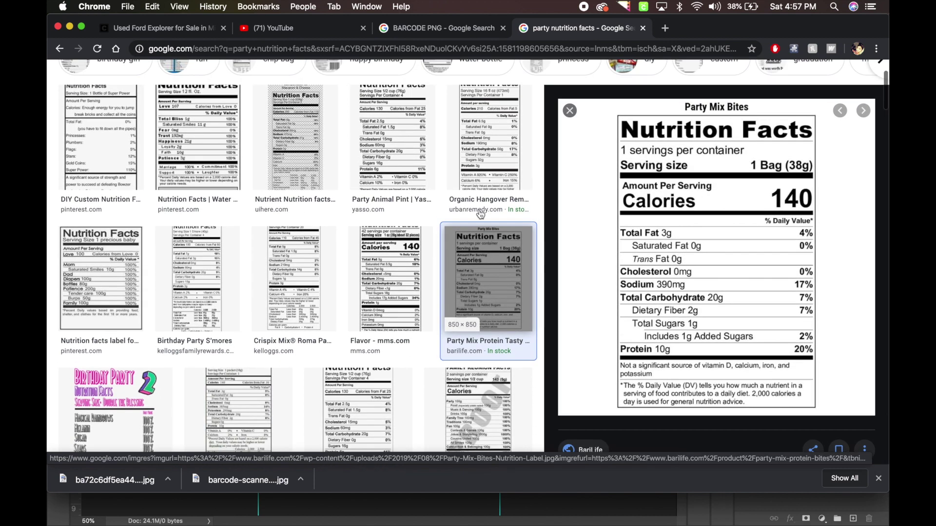
pyautogui.click(480, 209)
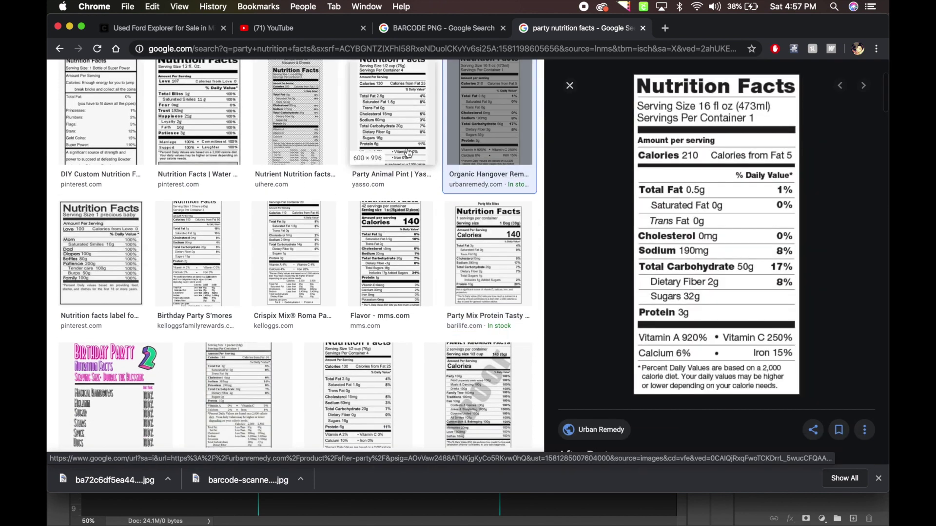
pyautogui.click(407, 152)
pyautogui.click(97, 246)
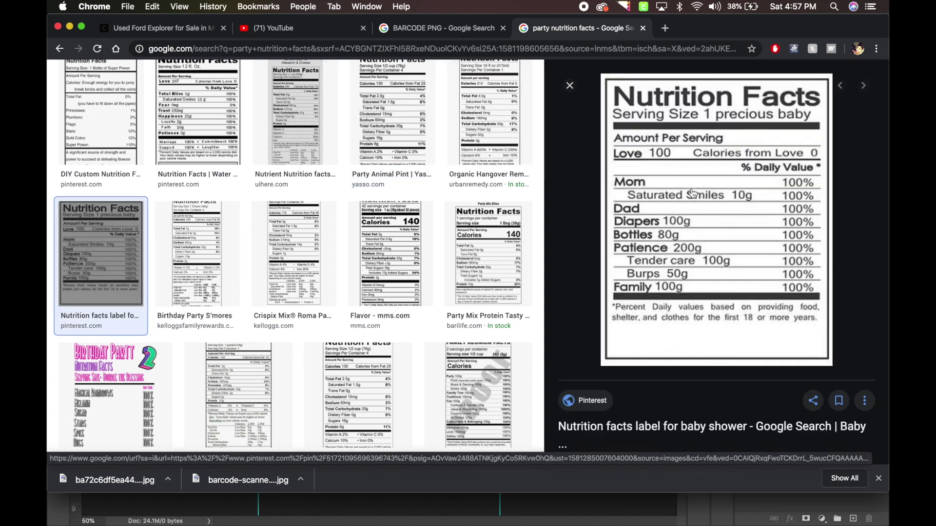
# - Save the Family Reunion Facts label image as a JPEG in the Barcode Nutrition Labels folder
pyautogui.scroll(-2, 219, 325)
pyautogui.click(116, 331)
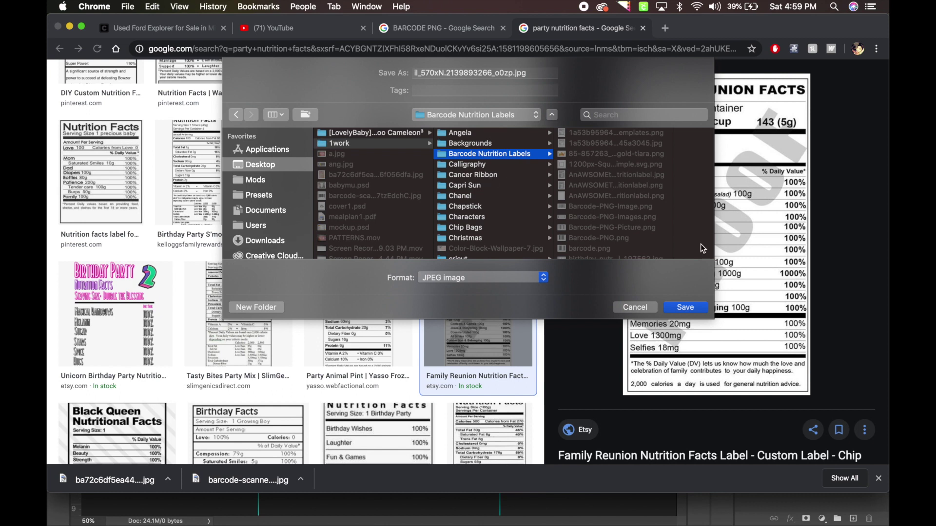
pyautogui.click(689, 308)
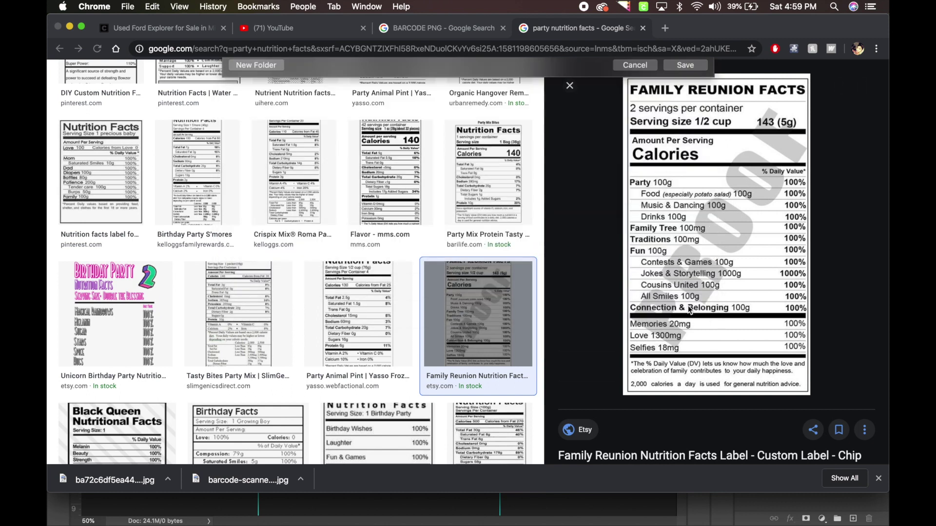
# - Look through the rest of the party nutrition facts image results for other label designs
pyautogui.scroll(-5, 497, 352)
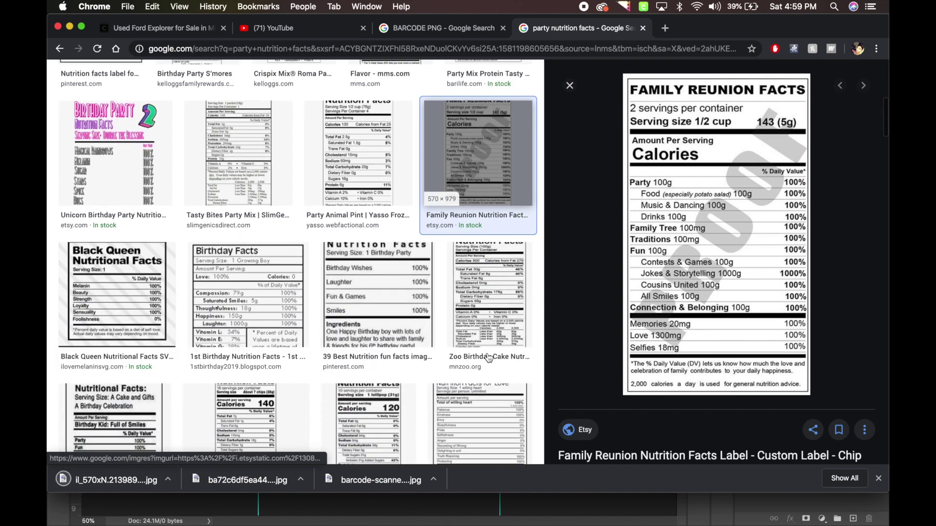
pyautogui.scroll(-1, 489, 357)
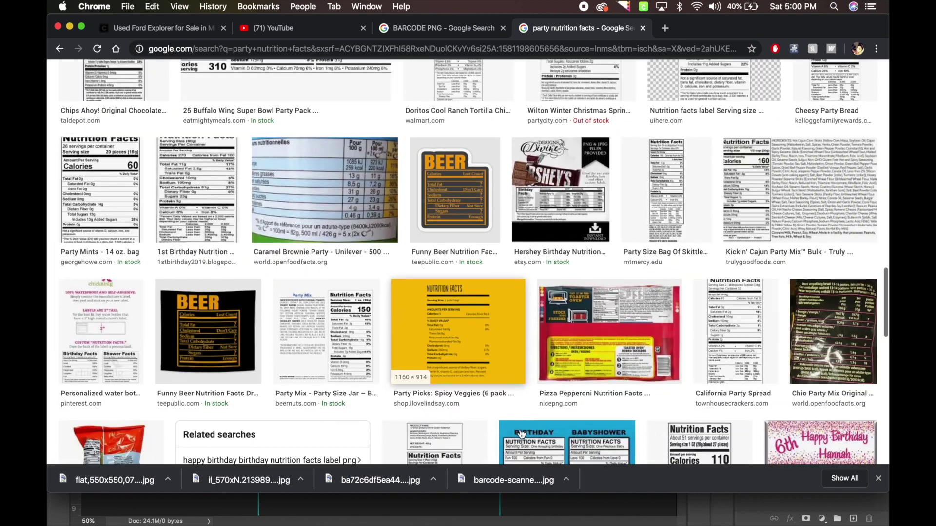
pyautogui.scroll(-6, 674, 213)
pyautogui.scroll(12, 678, 159)
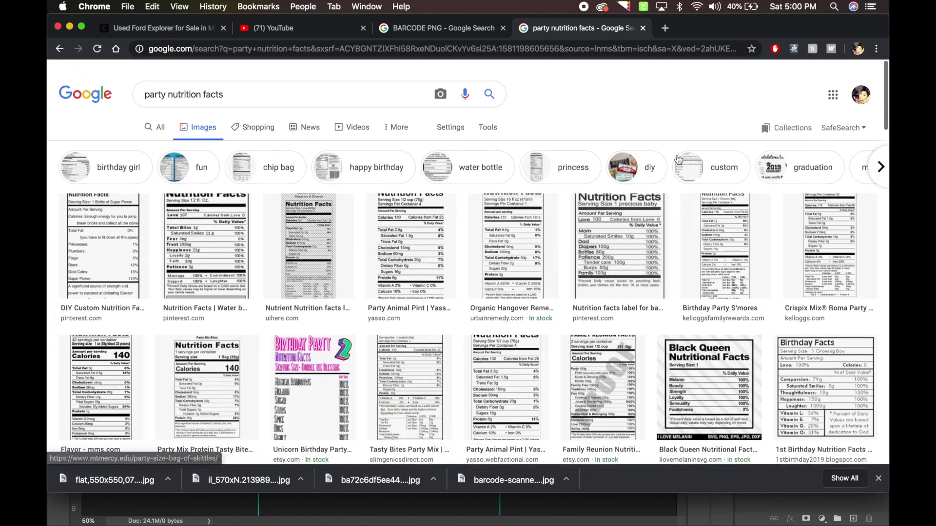
pyautogui.scroll(-1, 679, 160)
# - Browse the BARCODE PNG image results for barcode designs and return to the Photoshop document
pyautogui.click(422, 30)
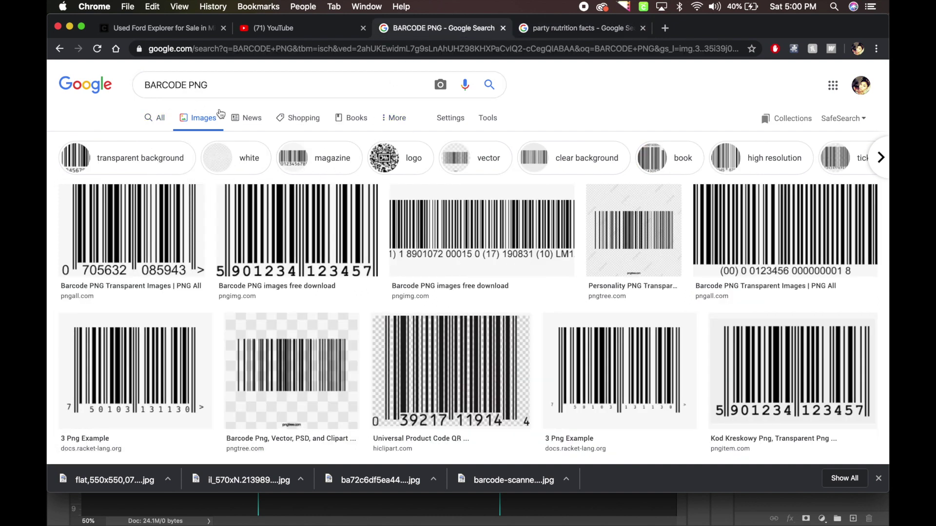
pyautogui.scroll(-5, 310, 242)
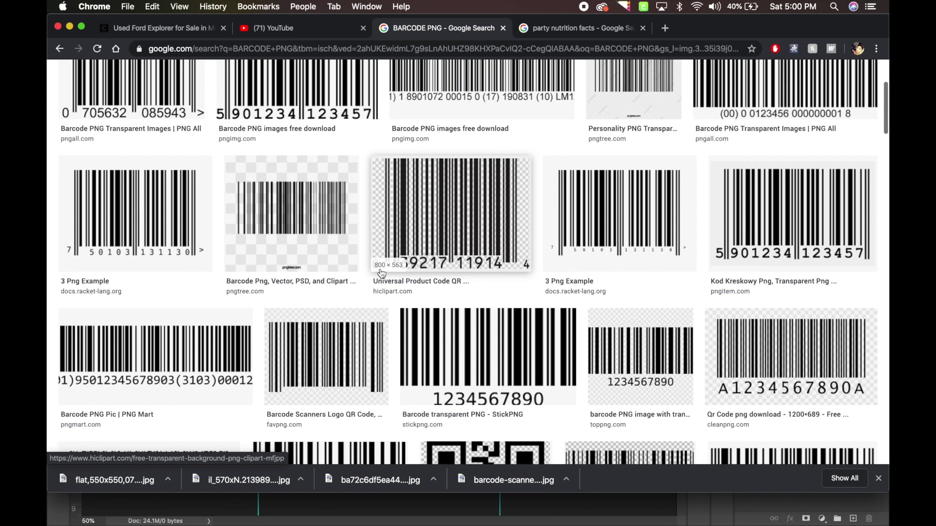
pyautogui.scroll(-10, 610, 247)
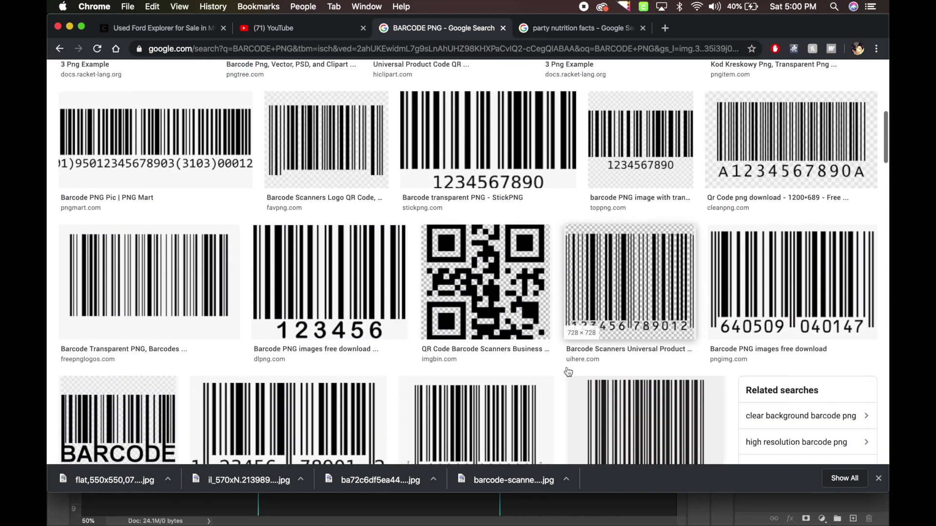
pyautogui.scroll(-10, 568, 371)
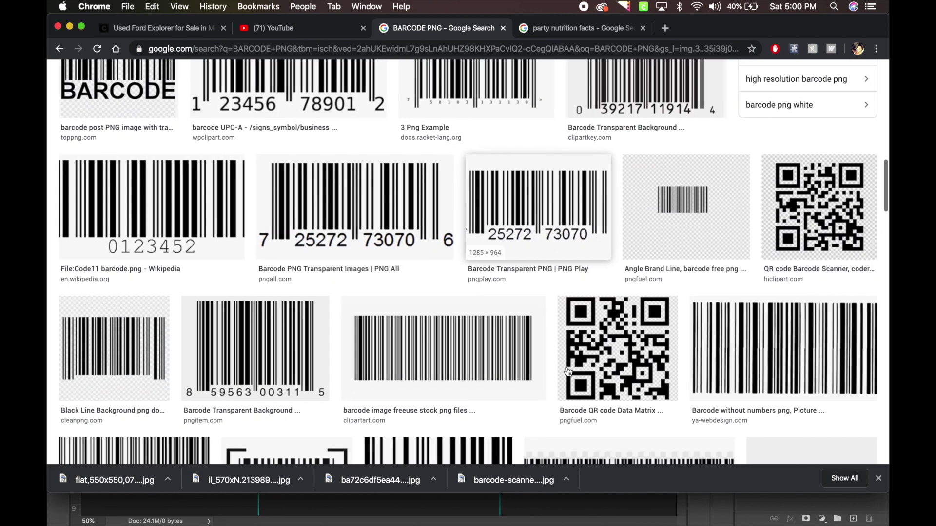
pyautogui.scroll(-15, 572, 364)
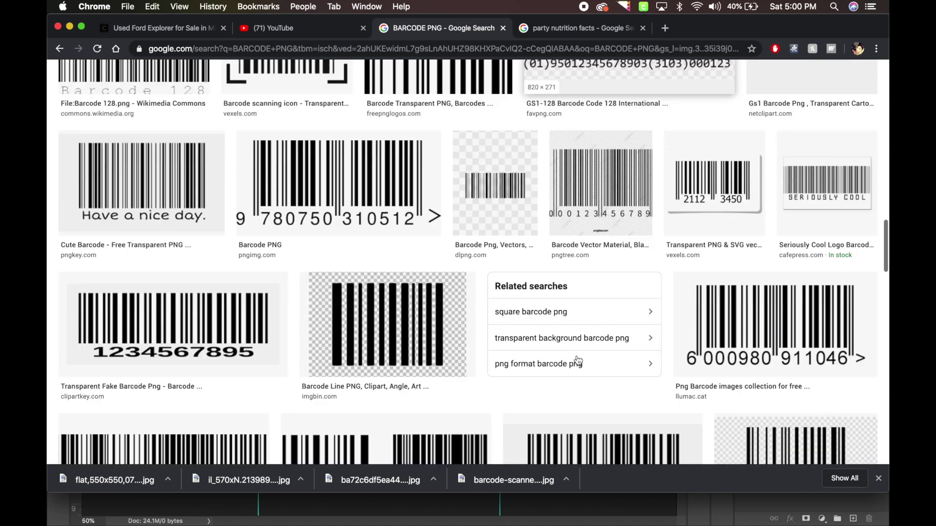
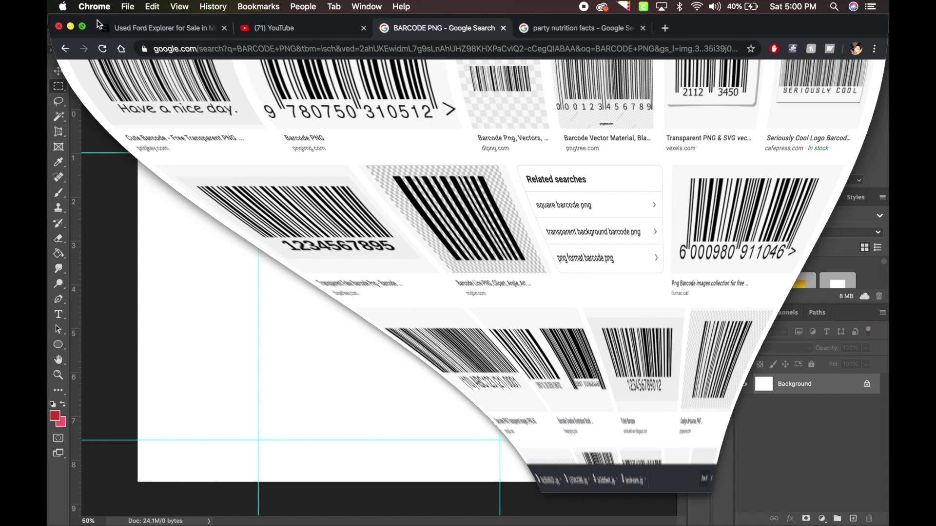
pyautogui.moveTo(468, 525)
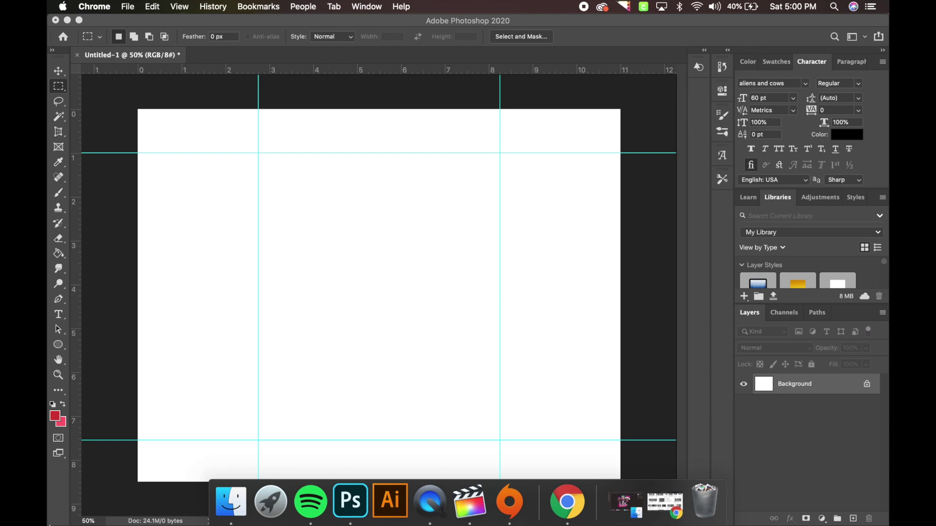
# - Switch to Finder and open the Barcode Nutrition Labels folder from the Desktop in gallery view
pyautogui.click(230, 502)
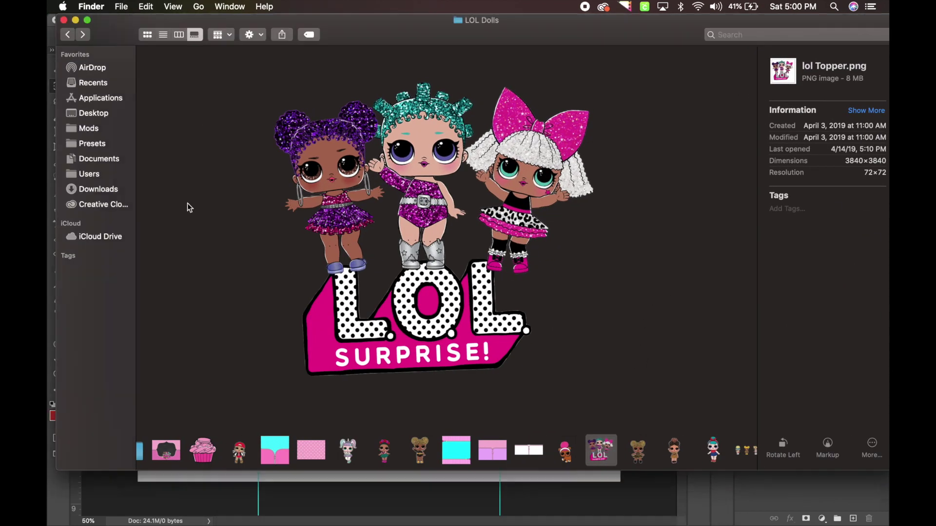
pyautogui.click(102, 115)
pyautogui.doubleClick(280, 76)
pyautogui.doubleClick(235, 88)
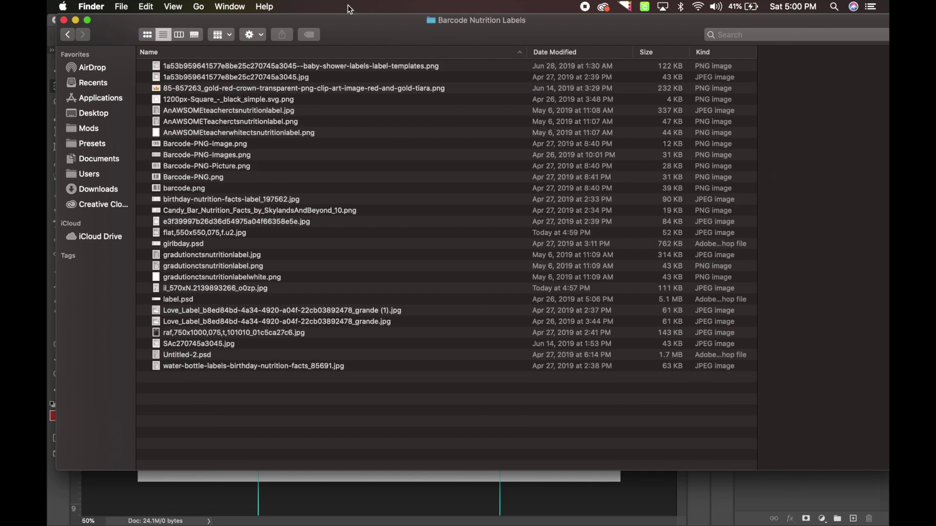
pyautogui.click(195, 35)
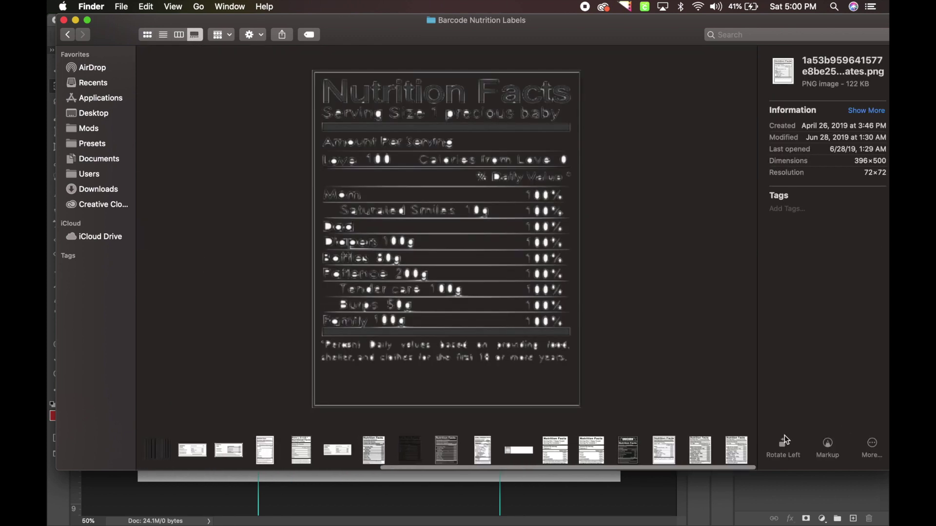
# - Preview the last nutrition labels in the folder and place Untitled-2.psd into the Photoshop document
pyautogui.click(702, 450)
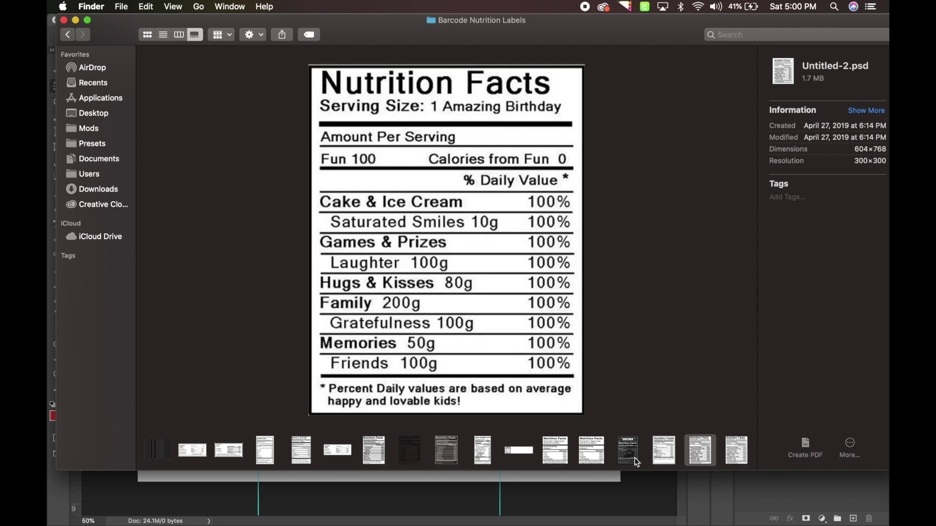
pyautogui.click(671, 455)
pyautogui.click(740, 444)
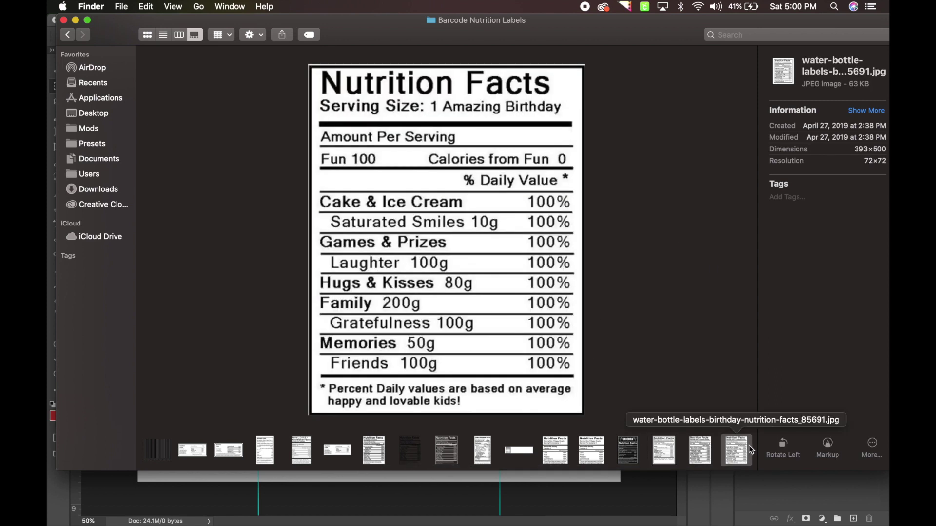
pyautogui.click(702, 447)
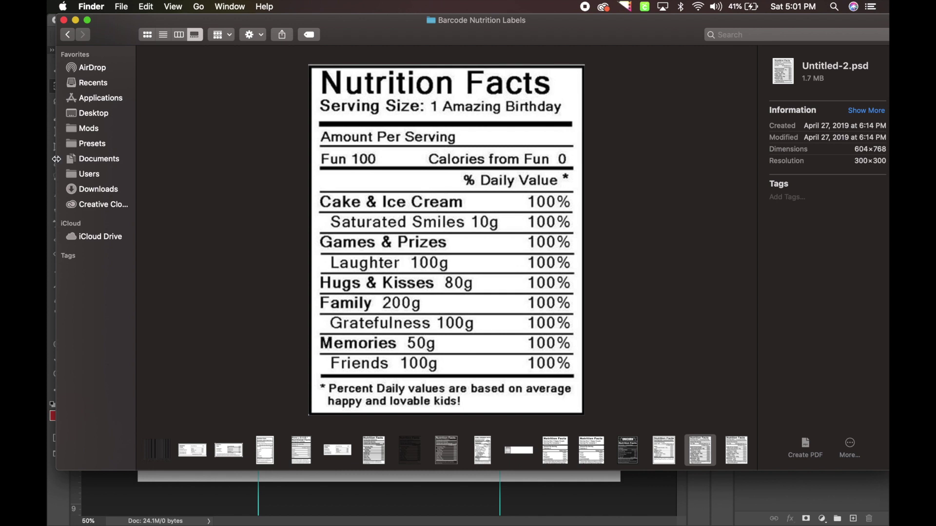
pyautogui.moveTo(55, 161); pyautogui.dragTo(472, 161)
pyautogui.moveTo(590, 271); pyautogui.dragTo(307, 271)
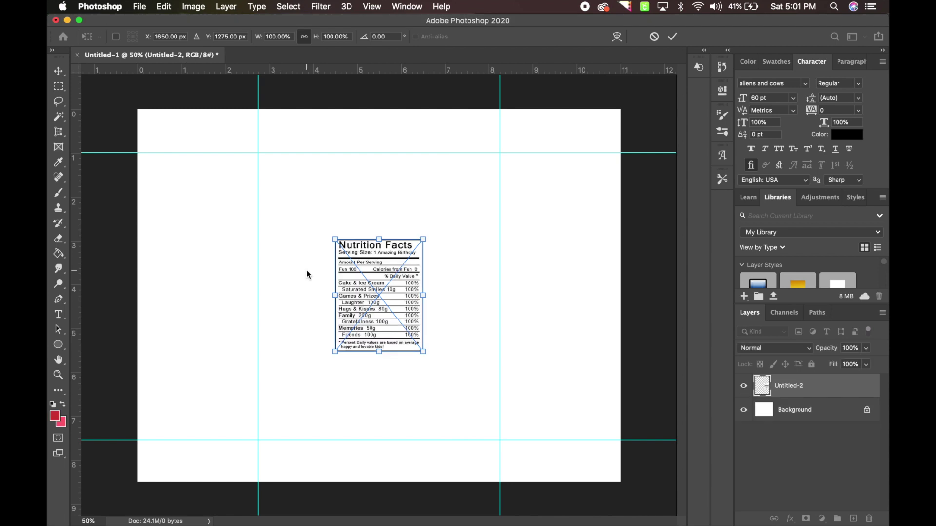
# - Scale the placed nutrition label to about 130% and move it into the right column just below the upper guide
pyautogui.moveTo(424, 355); pyautogui.dragTo(453, 390)
pyautogui.moveTo(429, 293); pyautogui.dragTo(566, 243)
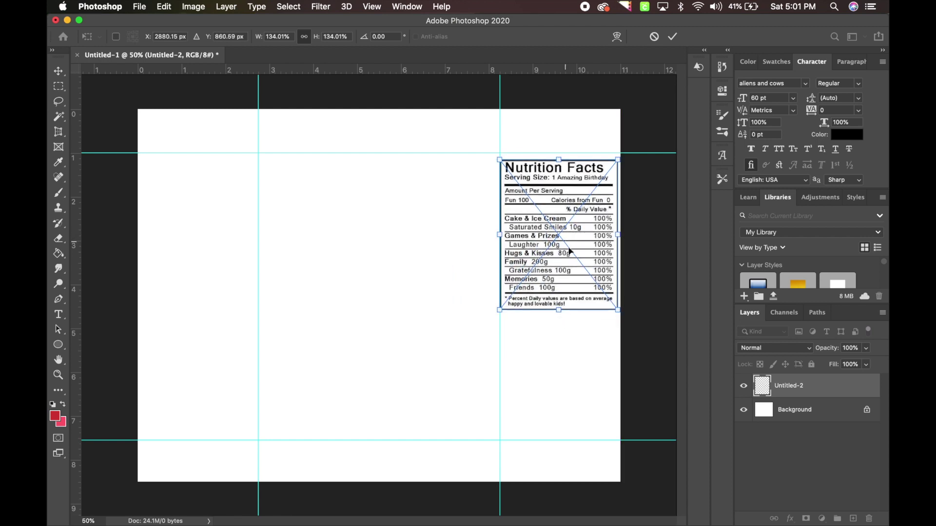
pyautogui.moveTo(615, 310); pyautogui.dragTo(610, 304)
pyautogui.press('Right')
pyautogui.press('Right')
pyautogui.press('Right')
pyautogui.press('Right')
pyautogui.press('Right')
pyautogui.press('Right')
pyautogui.press('Right')
pyautogui.press('Right')
pyautogui.press('Right')
pyautogui.press('Right')
pyautogui.press('Right')
pyautogui.press('Right')
pyautogui.press('Right')
pyautogui.press('Right')
pyautogui.press('Right')
pyautogui.press('Right')
pyautogui.press('Right')
pyautogui.press('Right')
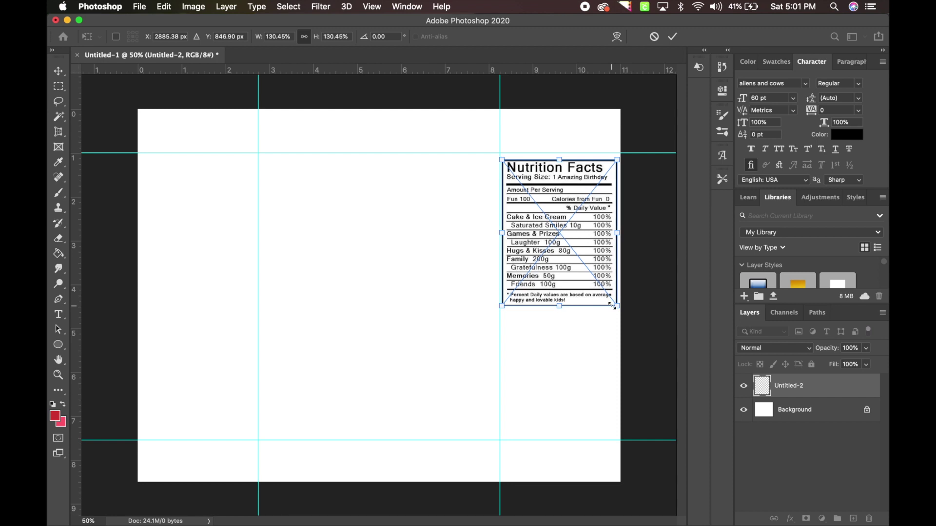
pyautogui.press('Down')
pyautogui.press('Down')
pyautogui.press('Down')
pyautogui.press('Down')
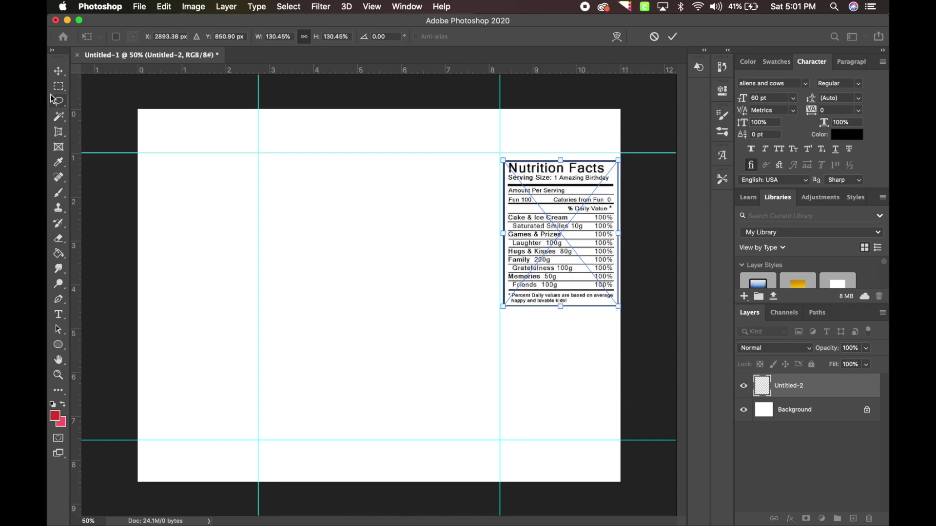
# - Center the nutrition label between the right guide and the page edge at about X 2889 px, Y 839 px, and commit the placement
pyautogui.moveTo(592, 225); pyautogui.dragTo(575, 224)
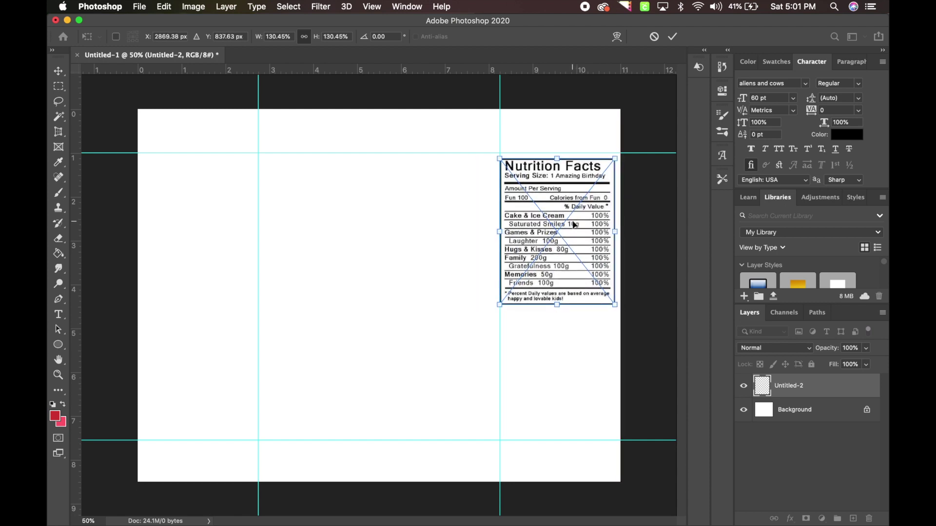
pyautogui.press('Right')
pyautogui.press('Right')
pyautogui.press('Right')
pyautogui.press('Right')
pyautogui.press('Right')
pyautogui.press('Right')
pyautogui.press('Right')
pyautogui.press('Right')
pyautogui.press('Right')
pyautogui.press('Right')
pyautogui.press('Right')
pyautogui.press('Right')
pyautogui.press('Right')
pyautogui.press('Right')
pyautogui.press('Right')
pyautogui.press('Right')
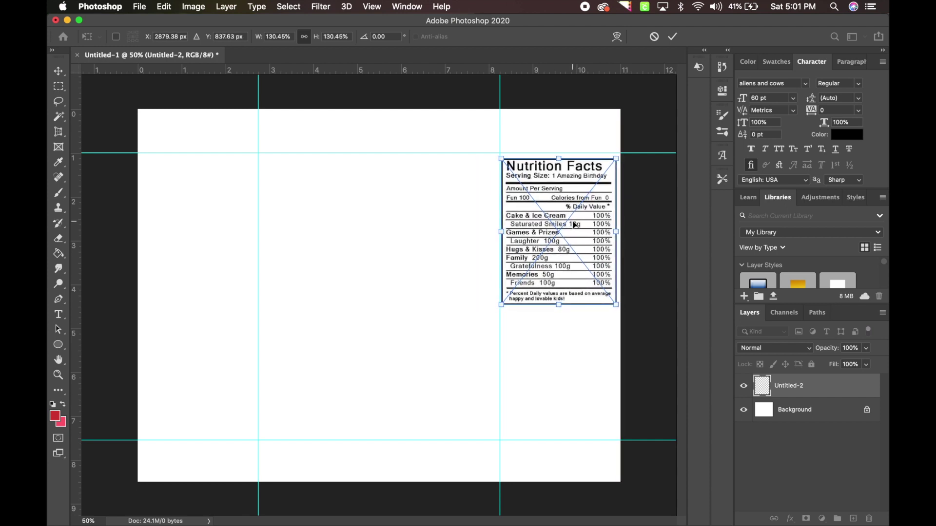
pyautogui.press('Right')
pyautogui.press('Right')
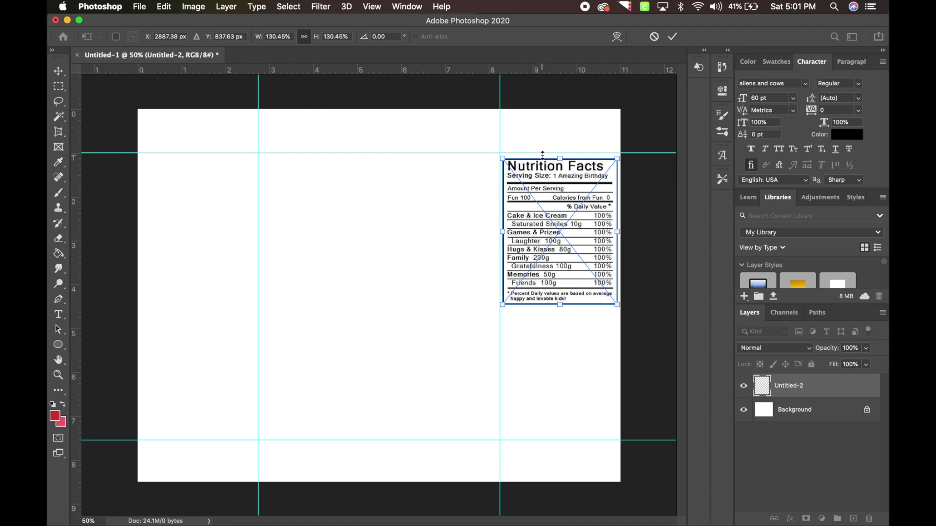
pyautogui.scroll(5, 542, 154)
pyautogui.scroll(4, 543, 154)
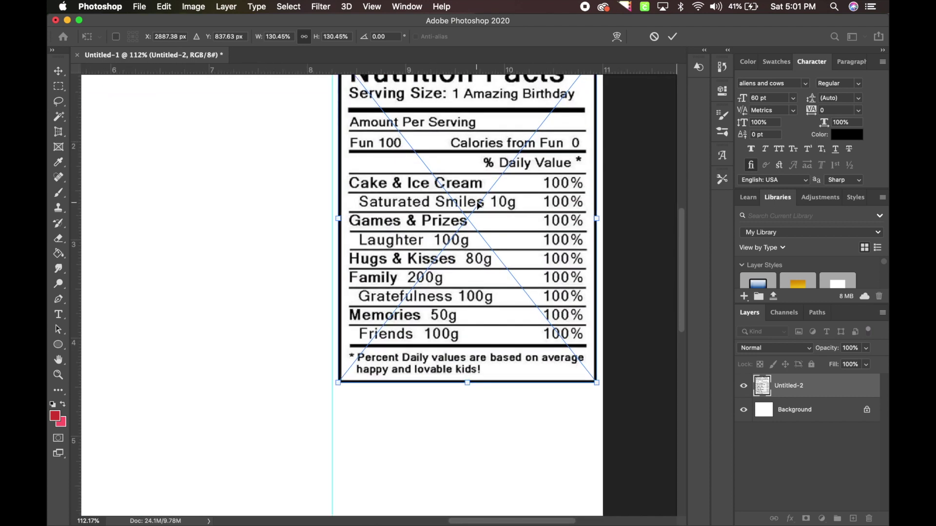
pyautogui.moveTo(476, 205); pyautogui.dragTo(478, 205)
pyautogui.press('Left')
pyautogui.press('Left')
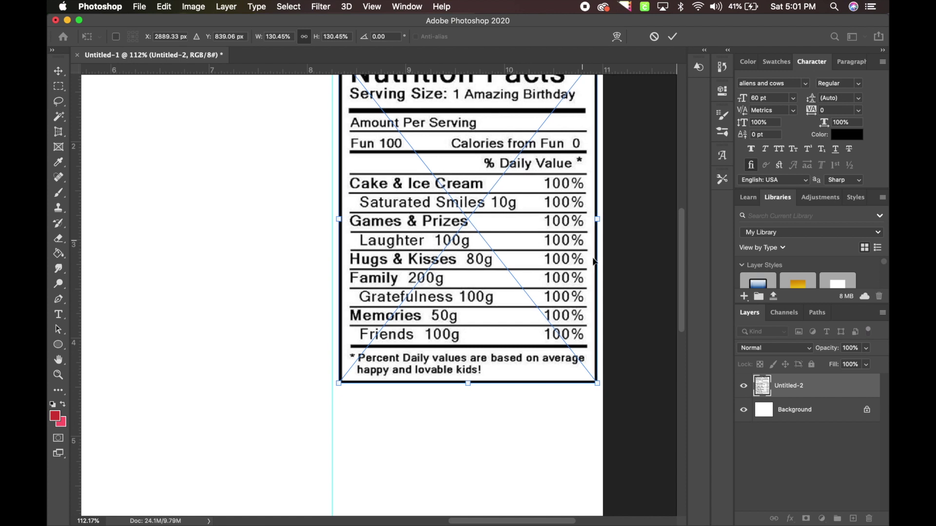
pyautogui.scroll(-4, 520, 328)
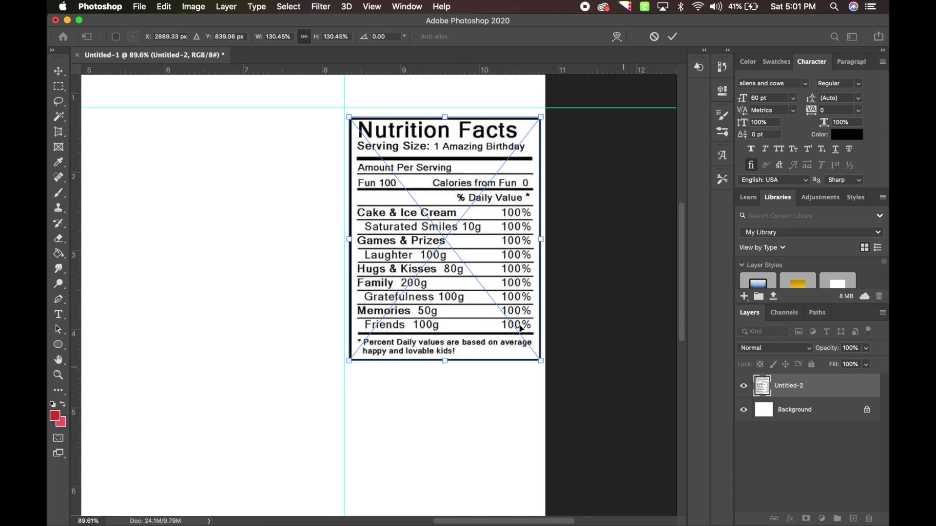
pyautogui.click(59, 86)
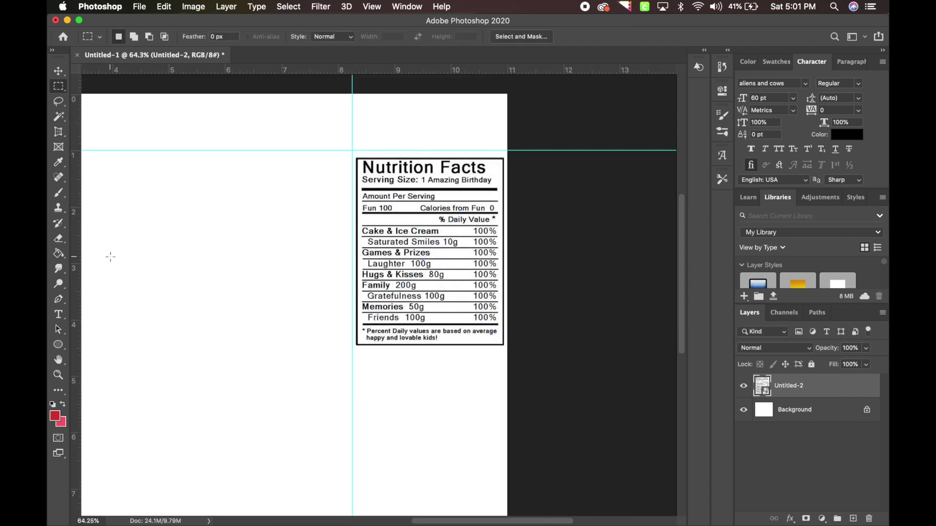
# - Switch to Finder, place barcode.png into the Photoshop document and commit it at its full placed size
pyautogui.scroll(-1, 140, 512)
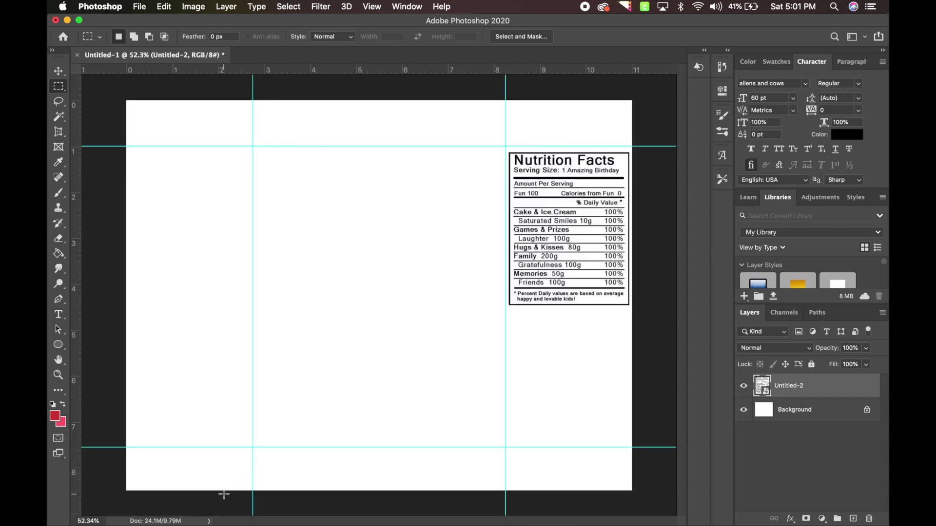
pyautogui.click(249, 502)
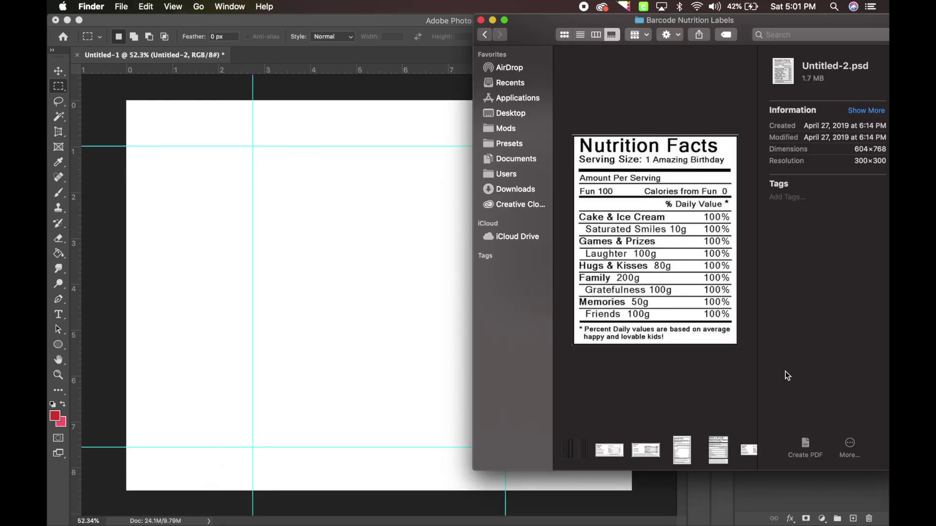
pyautogui.click(585, 449)
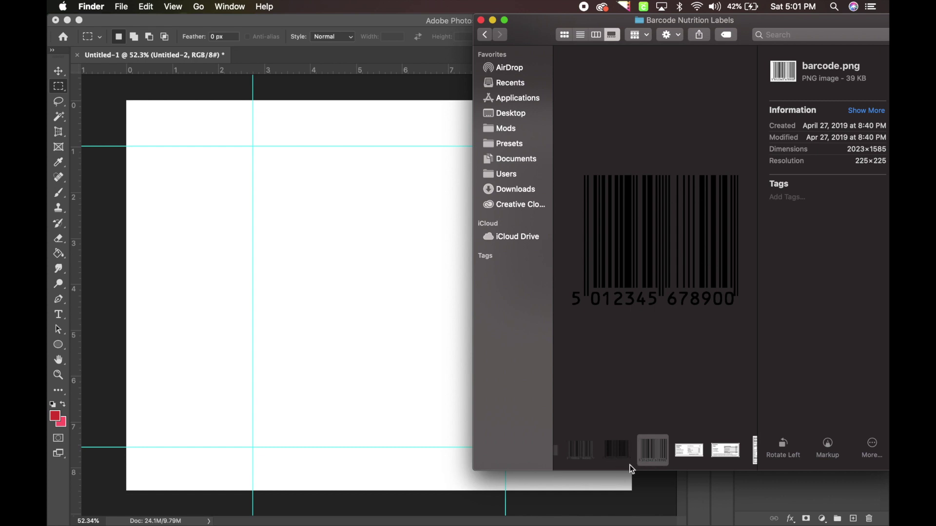
pyautogui.moveTo(683, 263); pyautogui.dragTo(355, 272)
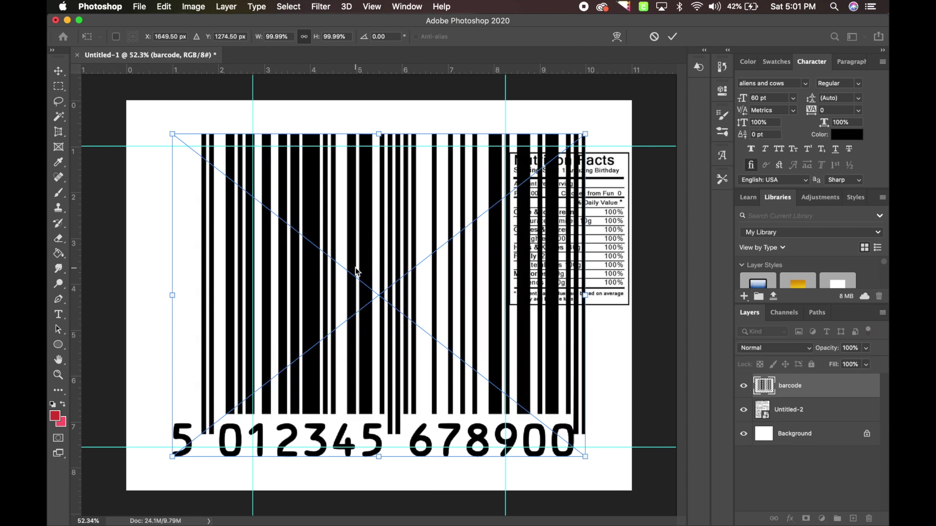
pyautogui.press('Return')
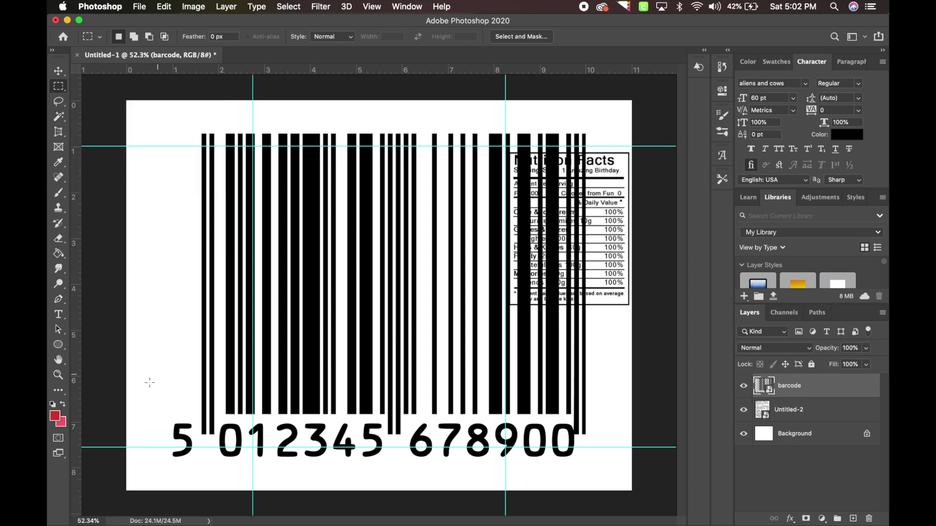
# - Marquee-select the separate first digit at the barcode's lower left and try to delete it
pyautogui.moveTo(144, 398); pyautogui.dragTo(199, 479)
pyautogui.press('Delete')
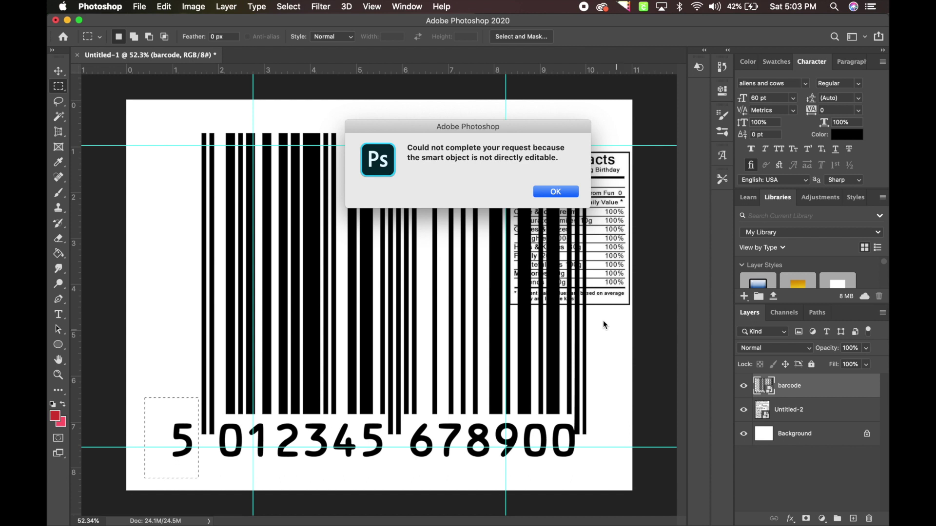
pyautogui.click(554, 193)
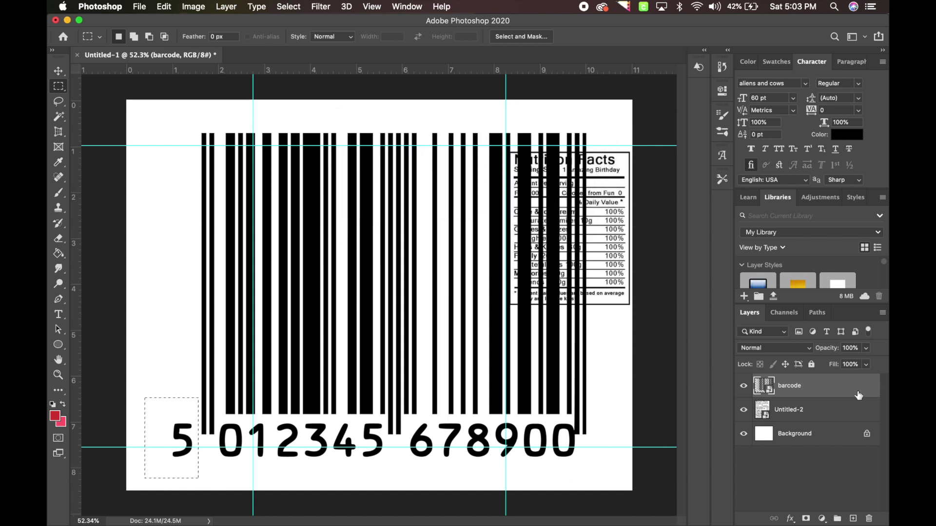
# - Rasterize the barcode layer and delete the selected first digit
pyautogui.rightClick(810, 392)
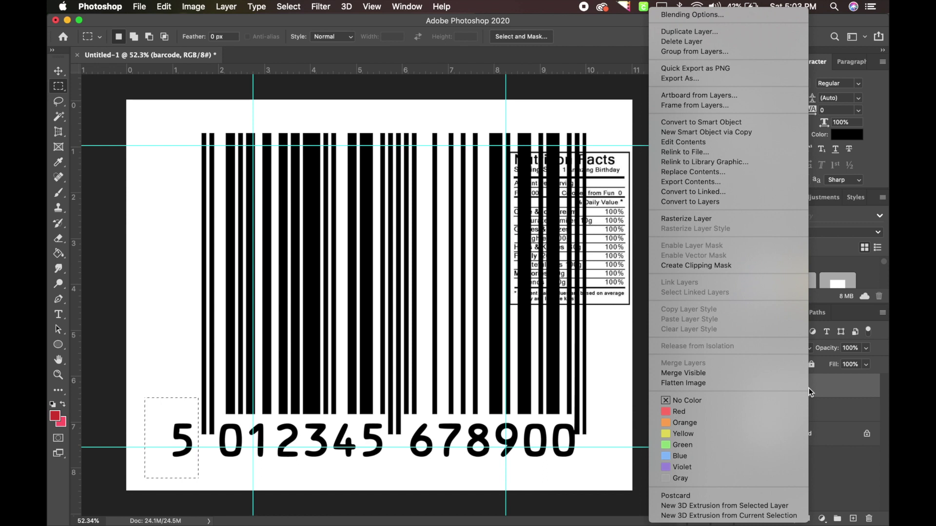
pyautogui.click(679, 220)
pyautogui.rightClick(837, 391)
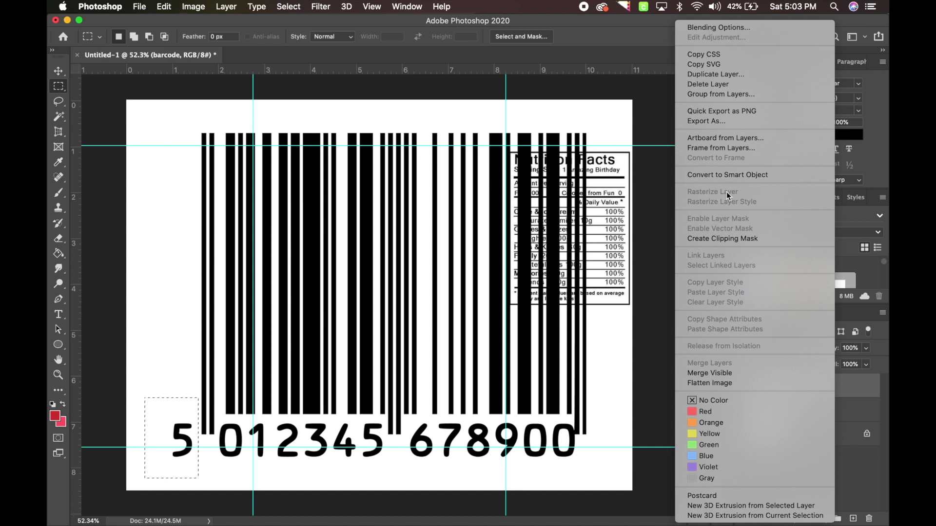
pyautogui.click(651, 315)
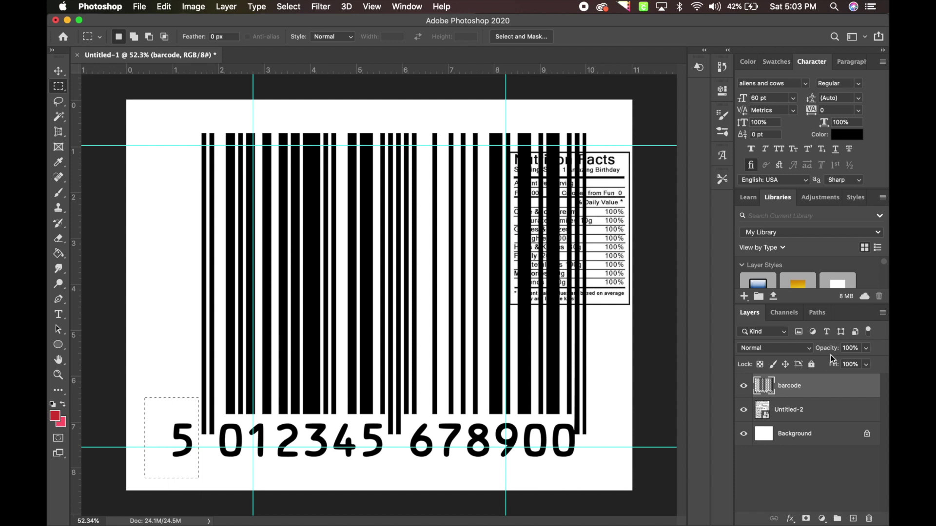
pyautogui.press('Delete')
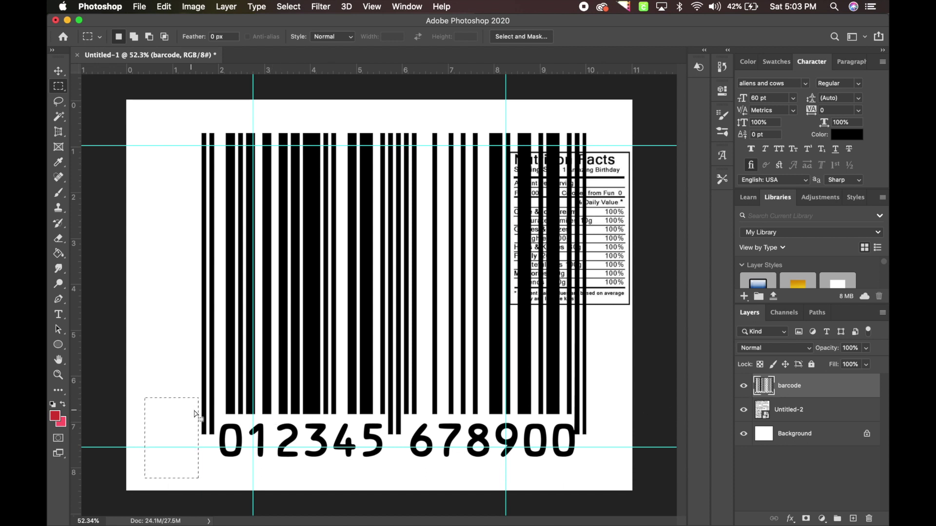
# - Delete the remaining digits under the barcode, trim the middle bars level with their neighbours, and deselect
pyautogui.moveTo(215, 416); pyautogui.dragTo(575, 471)
pyautogui.press('Delete')
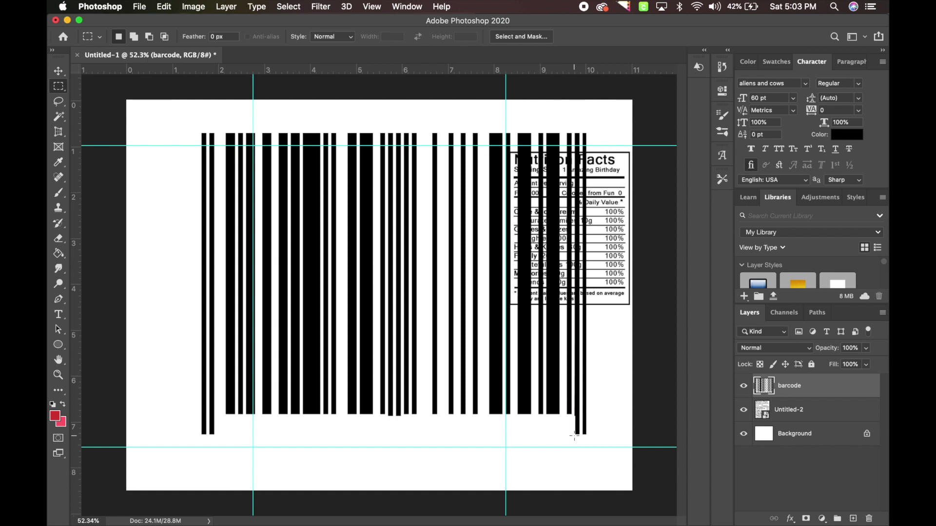
pyautogui.moveTo(574, 435); pyautogui.dragTo(223, 414)
pyautogui.click(136, 371)
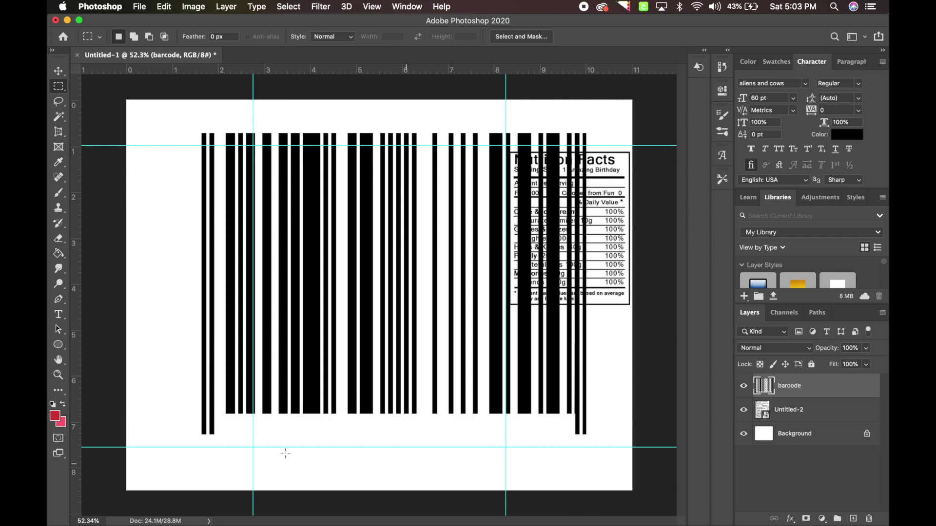
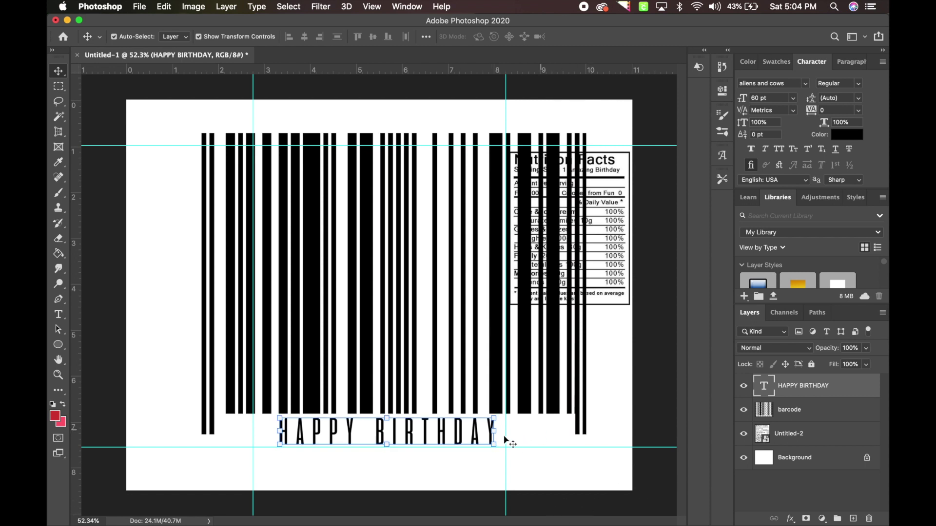
# - Stretch the HAPPY BIRTHDAY text horizontally to fill the space between the barcode's long outer bars, then commit and deselect it
pyautogui.moveTo(494, 431); pyautogui.dragTo(570, 430)
pyautogui.moveTo(272, 432); pyautogui.dragTo(214, 431)
pyautogui.press('Return')
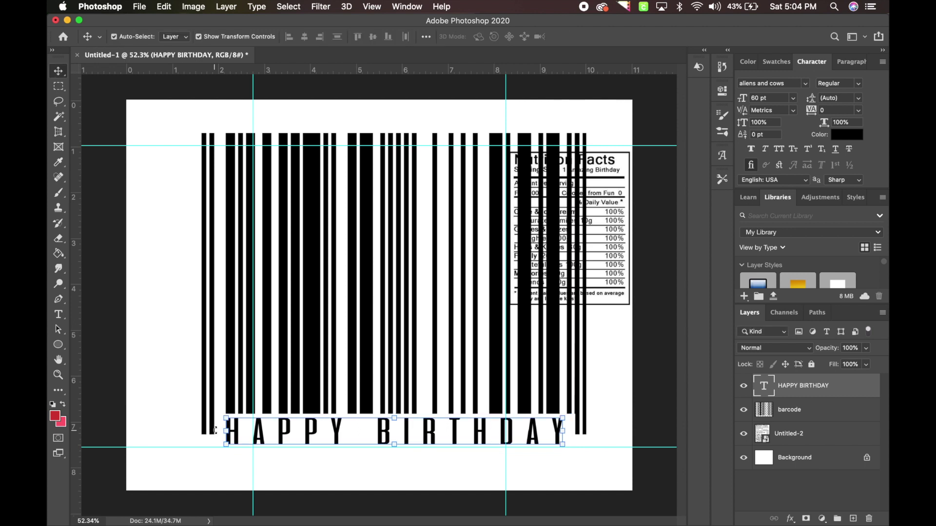
pyautogui.click(667, 392)
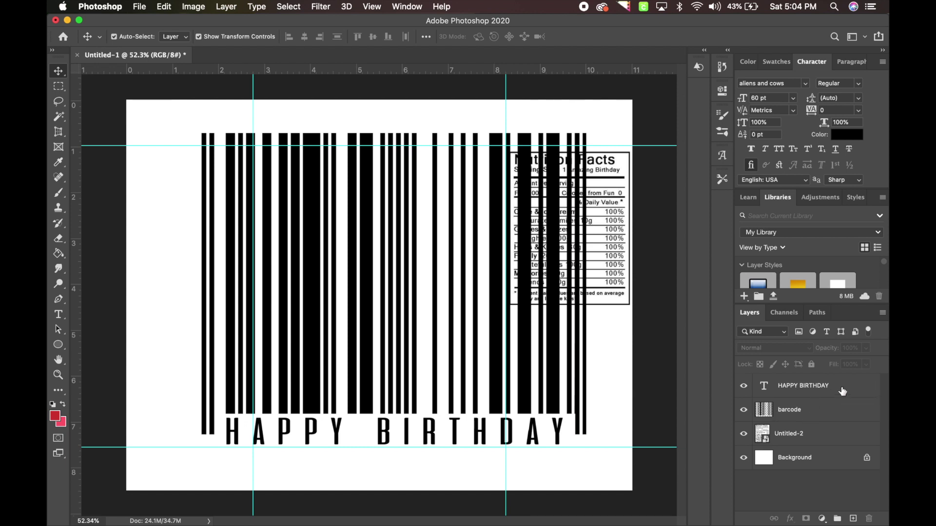
# - Scale the barcode and HAPPY BIRTHDAY layers down together, place them below the nutrition label between the guide and label edge, and deselect
pyautogui.click(798, 411)
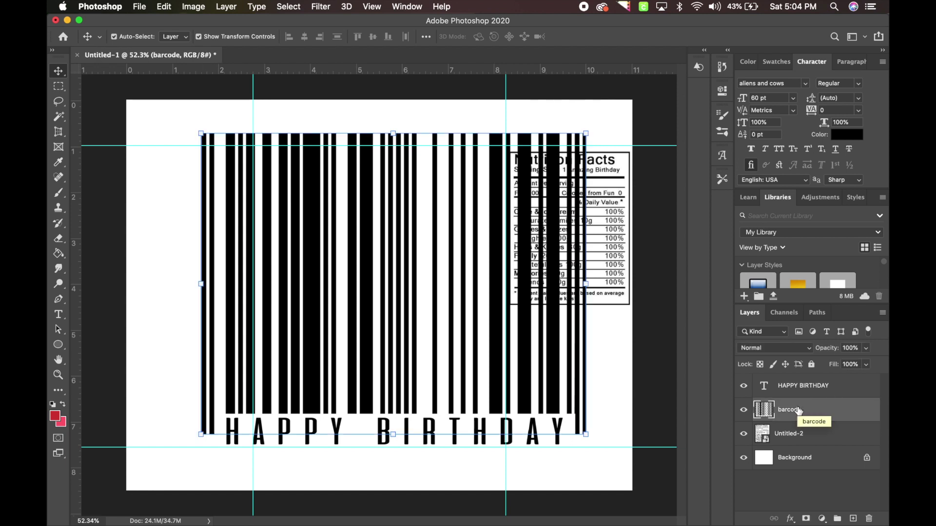
pyautogui.keyDown('shift'); pyautogui.click(794, 386); pyautogui.keyUp('shift')
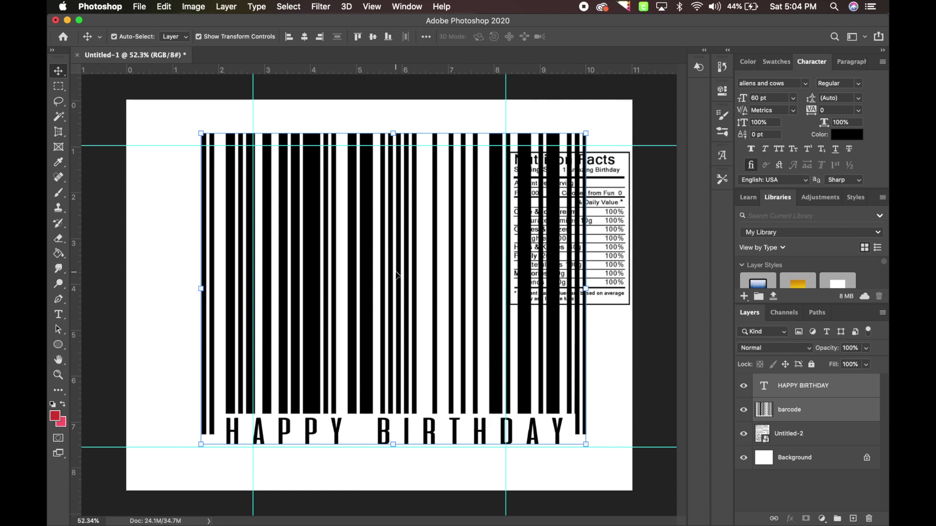
pyautogui.moveTo(201, 132); pyautogui.dragTo(462, 379)
pyautogui.moveTo(530, 404); pyautogui.dragTo(571, 404)
pyautogui.press('Return')
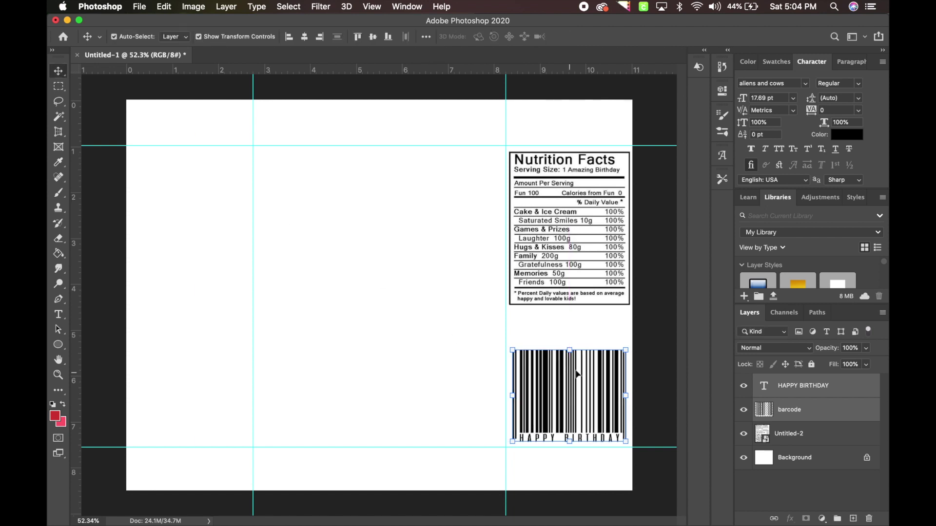
pyautogui.click(643, 346)
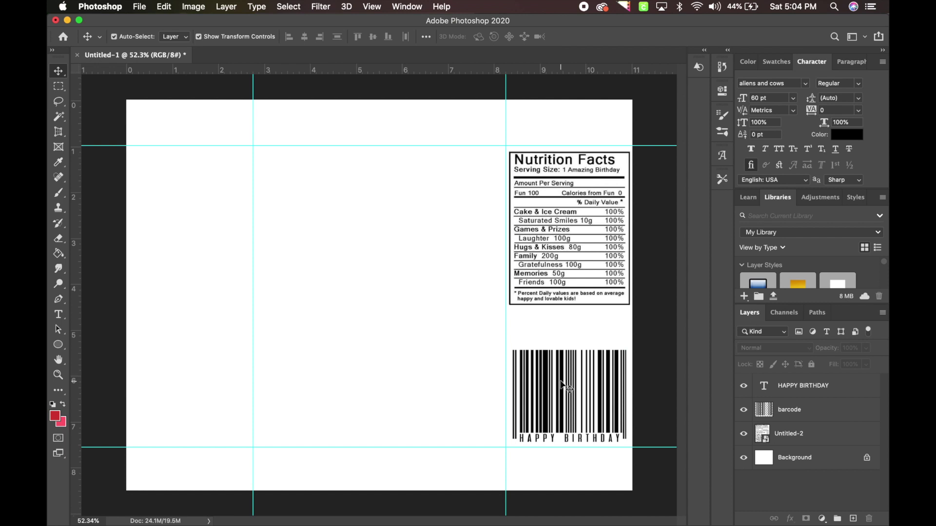
# - Shorten the barcode by marquee-selecting the upper part of its bars on the barcode layer, deleting it and deselecting
pyautogui.click(58, 88)
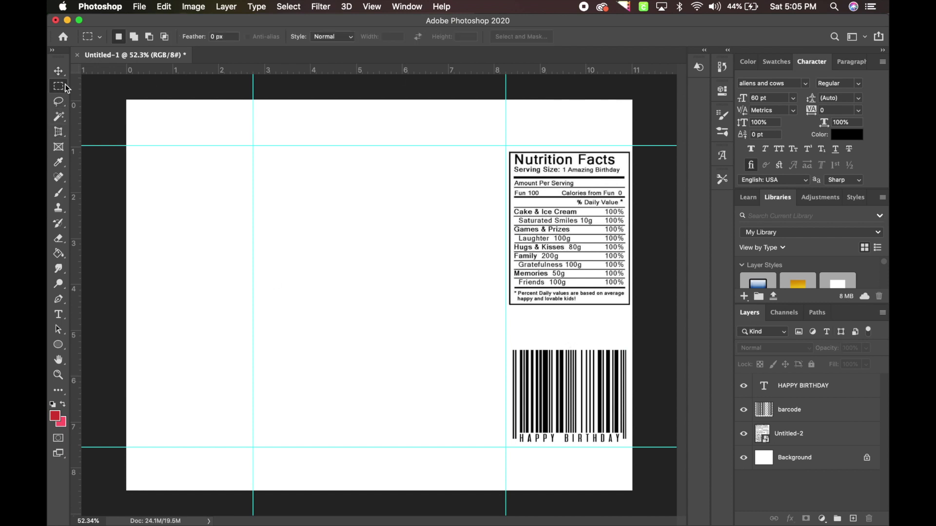
pyautogui.moveTo(485, 327); pyautogui.dragTo(748, 376)
pyautogui.click(823, 414)
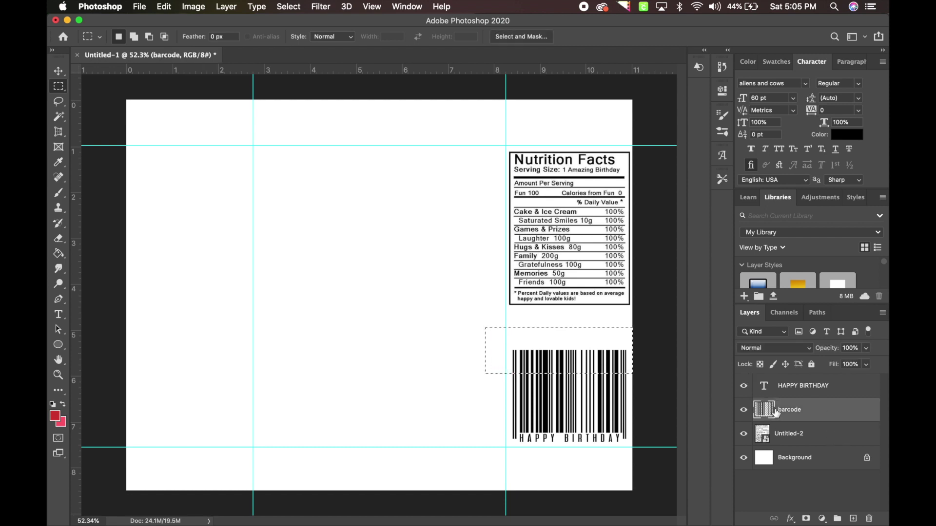
pyautogui.press('Delete')
pyautogui.press('super+d')
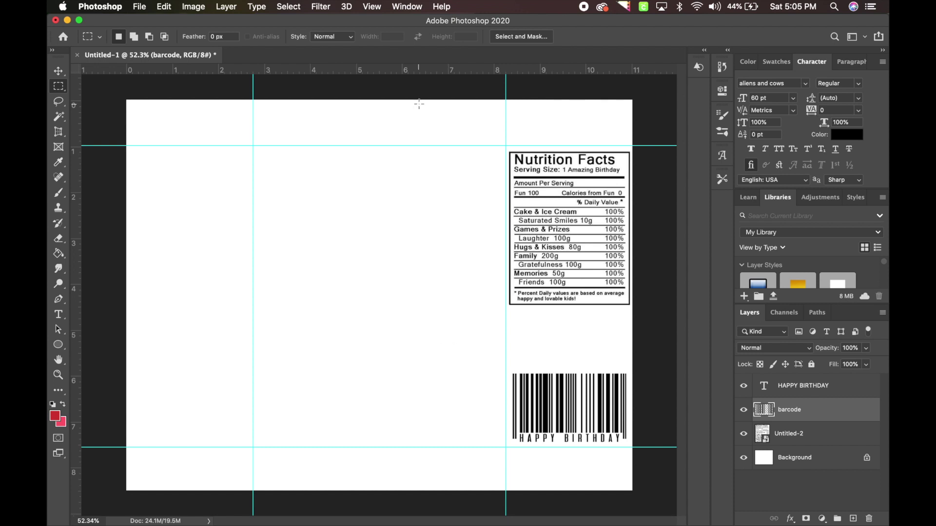
# - Add a new empty layer named Layer 1 directly above the Background
pyautogui.click(829, 461)
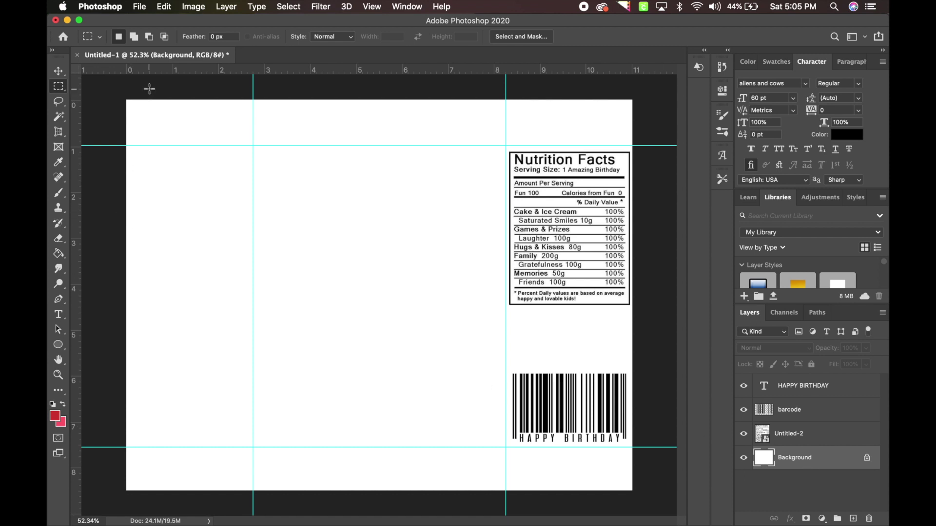
pyautogui.click(224, 6)
pyautogui.moveTo(231, 21)
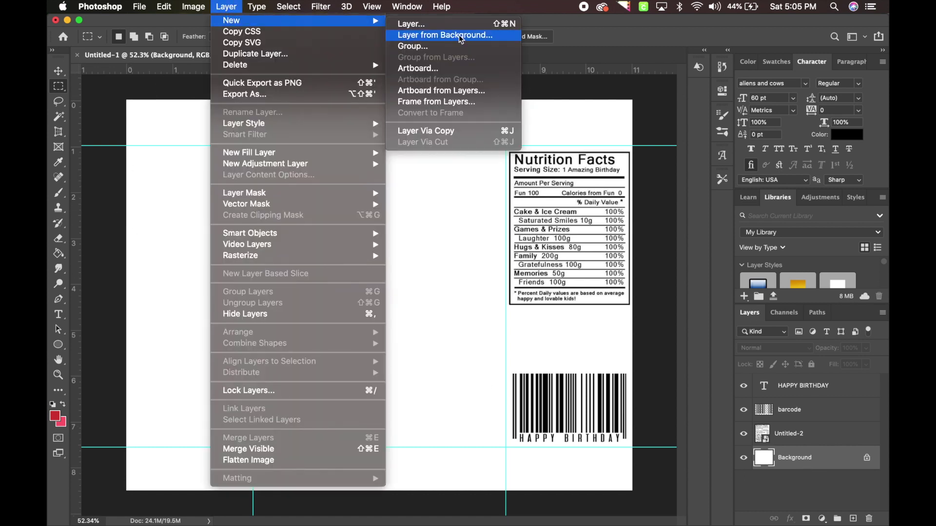
pyautogui.click(462, 25)
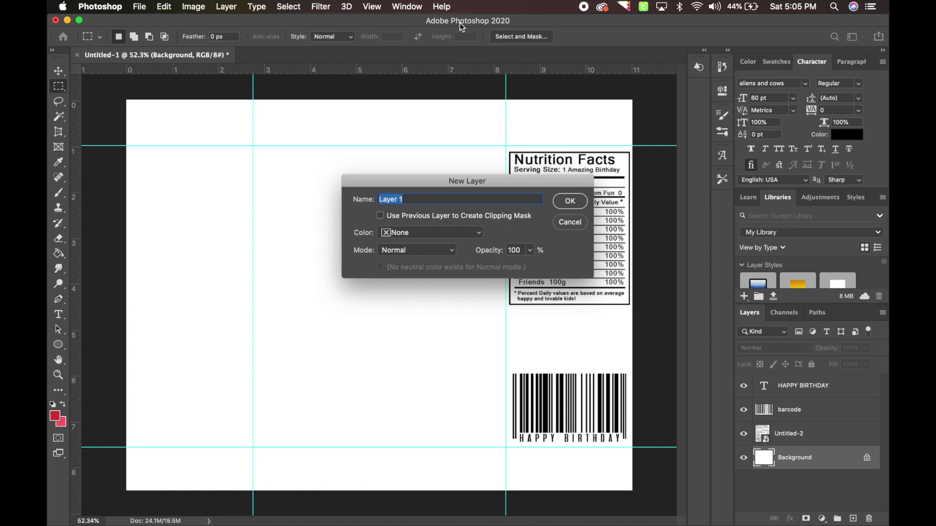
pyautogui.press('Return')
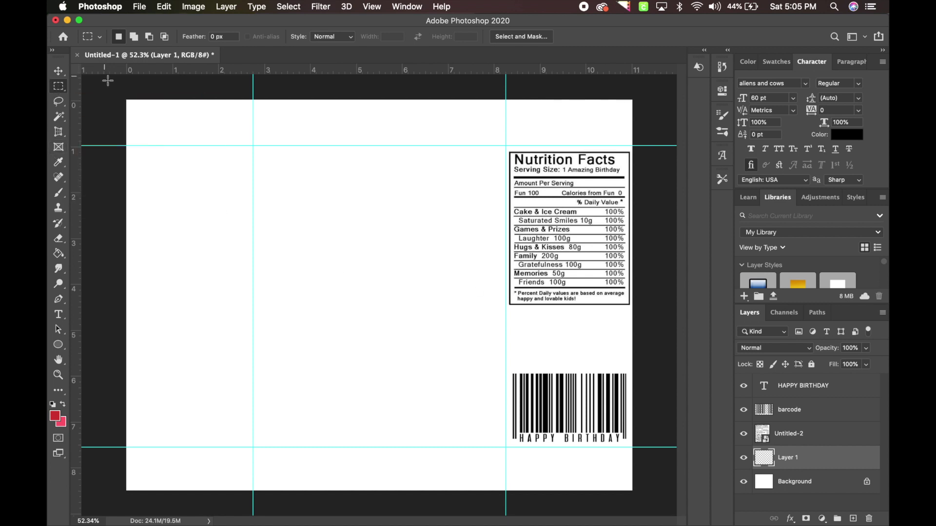
# - On Layer 1, fill full-width strips above the upper guide and below the lower guide with the red foreground color, then deselect
pyautogui.moveTo(127, 100); pyautogui.dragTo(665, 145)
pyautogui.press('shift')
pyautogui.moveTo(642, 491); pyautogui.dragTo(51, 448)
pyautogui.click(56, 254)
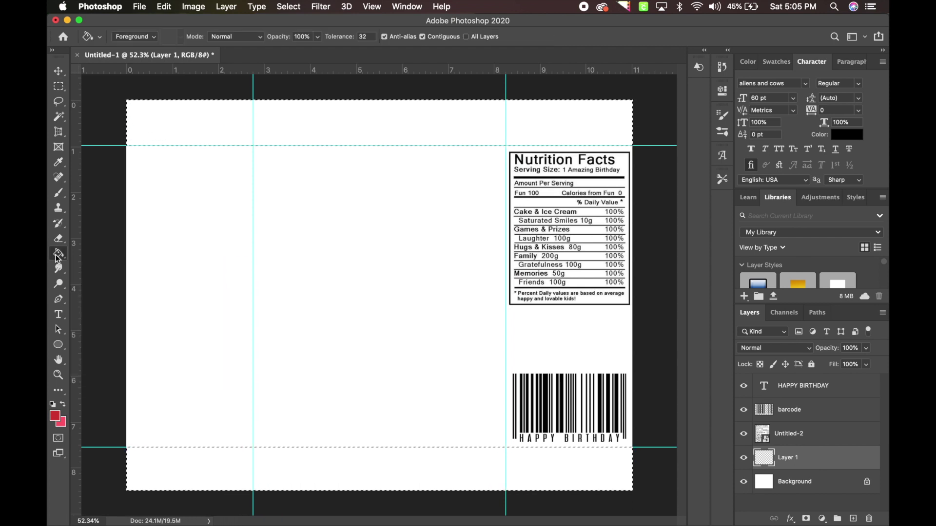
pyautogui.click(325, 208)
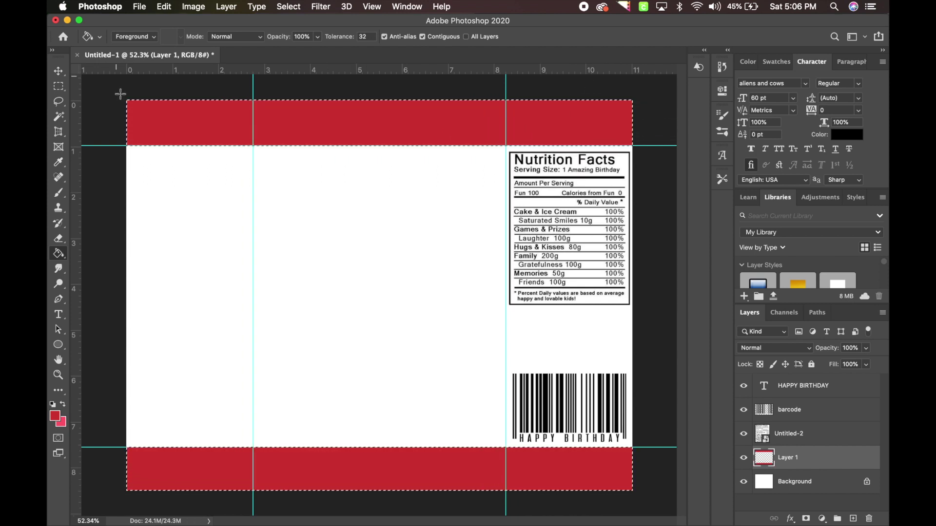
pyautogui.click(58, 86)
pyautogui.click(94, 98)
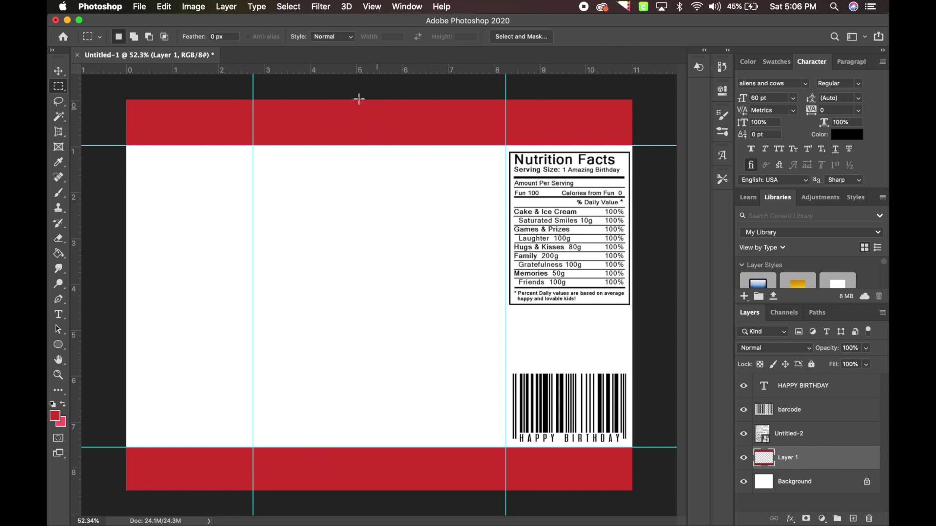
# - Apply a Pattern Overlay to the Layer 1 strips with the gold glitter pattern at 207% scale
pyautogui.doubleClick(832, 467)
pyautogui.click(515, 270)
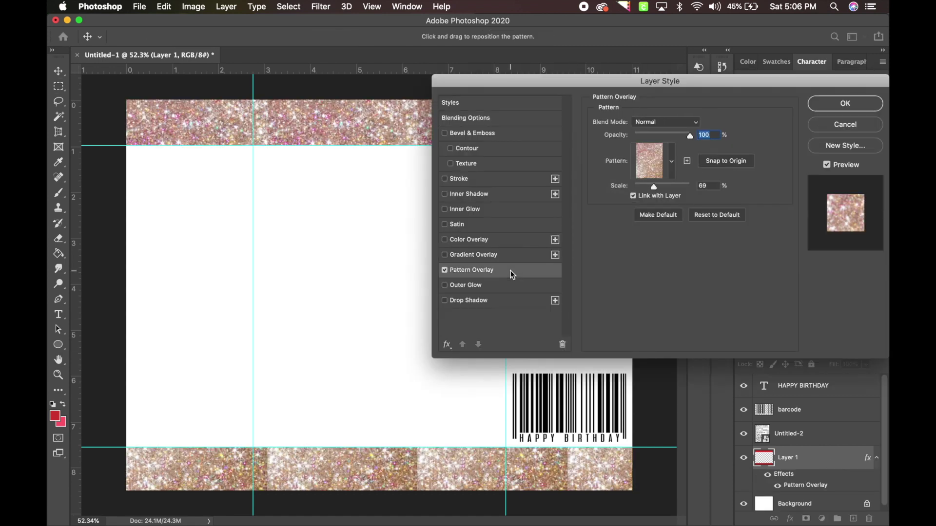
pyautogui.click(662, 163)
pyautogui.click(674, 168)
pyautogui.click(672, 165)
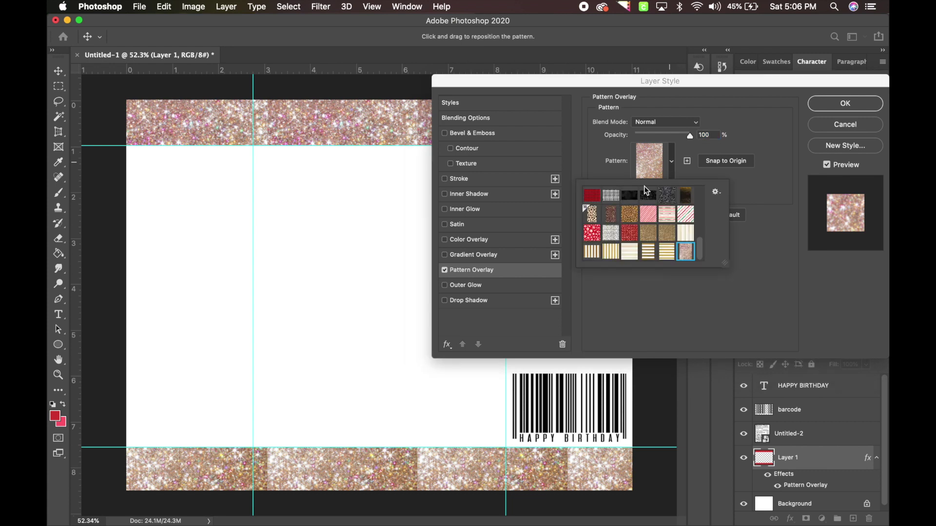
pyautogui.click(650, 234)
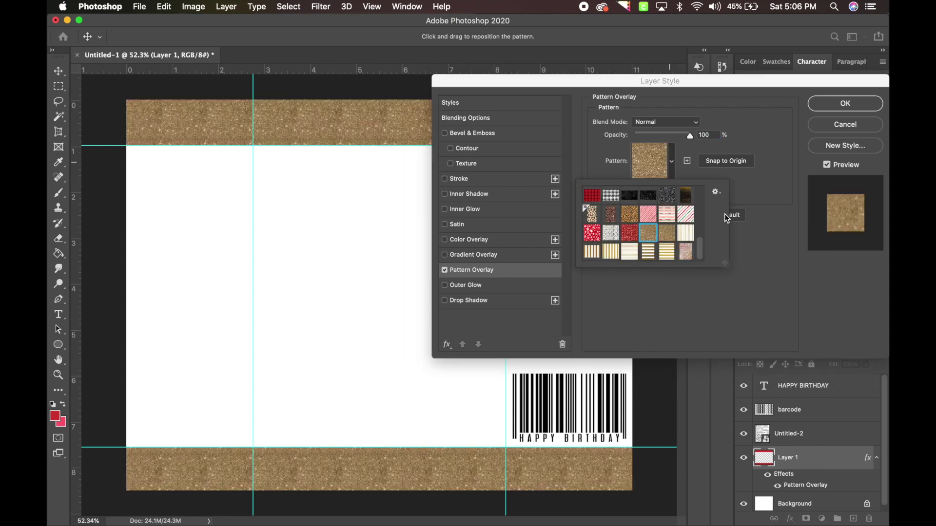
pyautogui.click(666, 232)
pyautogui.click(743, 256)
pyautogui.moveTo(655, 185); pyautogui.dragTo(665, 186)
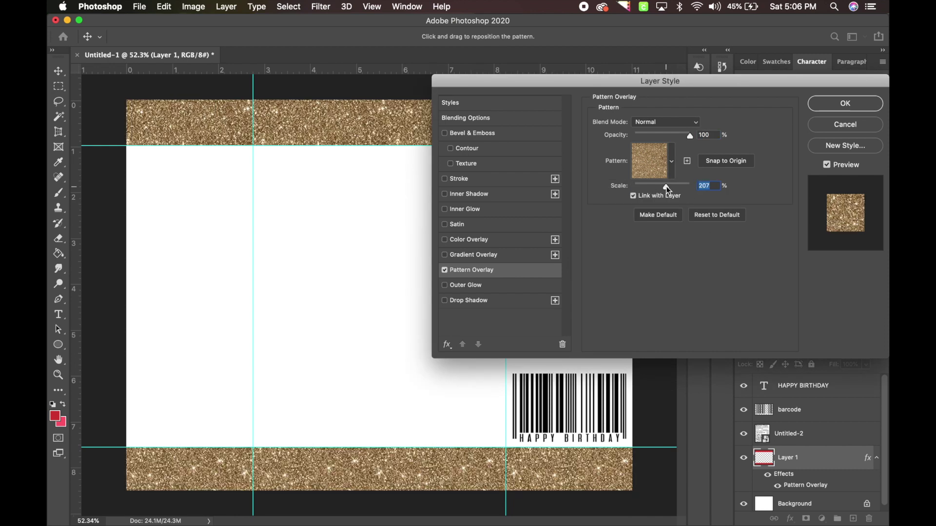
pyautogui.click(834, 111)
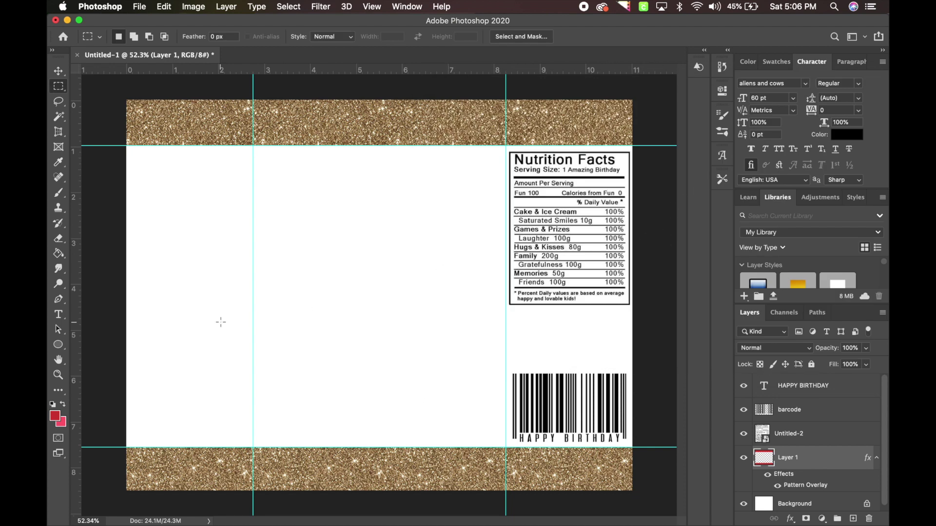
# - Add the text THANKS FOR / COMING TO / MY PARTY! on three lines and move it fully onto the label's left side
pyautogui.click(58, 313)
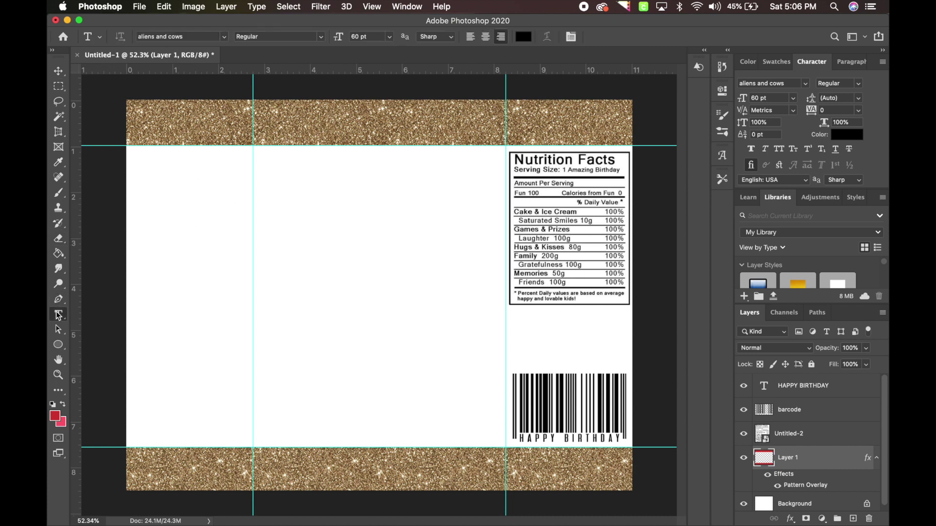
pyautogui.click(173, 237)
pyautogui.write('THANKS ')
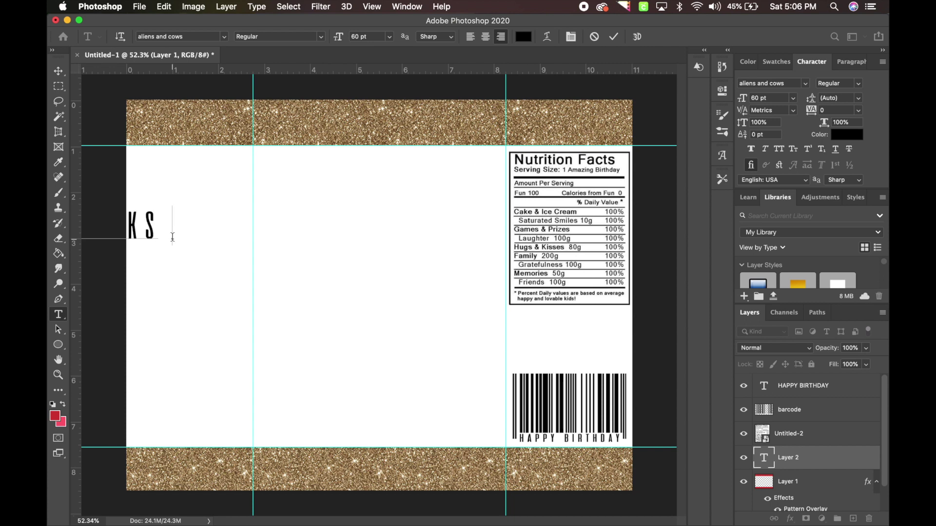
pyautogui.write('FOR')
pyautogui.press('Return')
pyautogui.write('C')
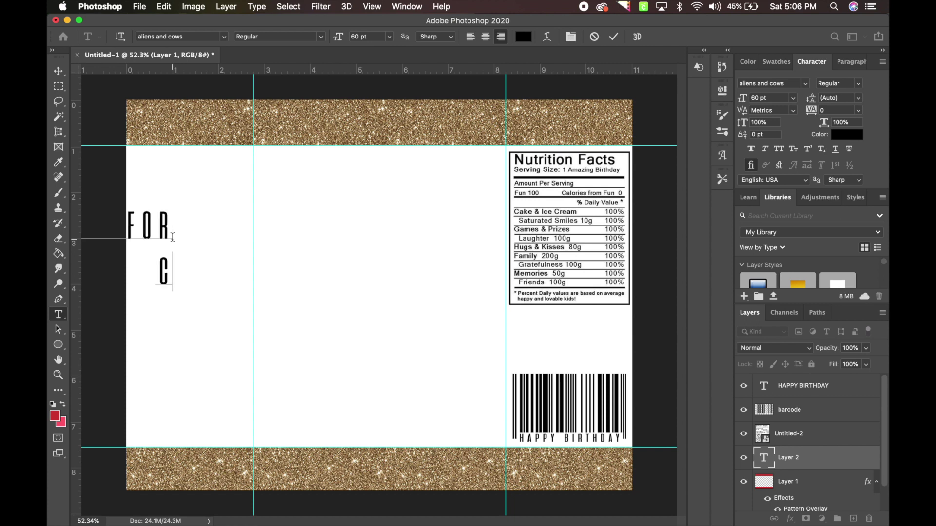
pyautogui.write('OMING TO')
pyautogui.press('Return')
pyautogui.write('MY')
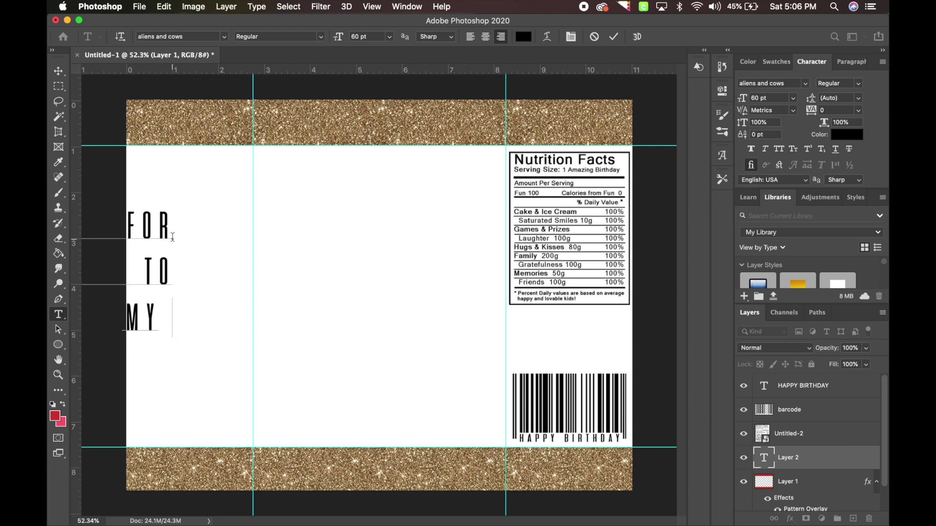
pyautogui.write(' PARTY')
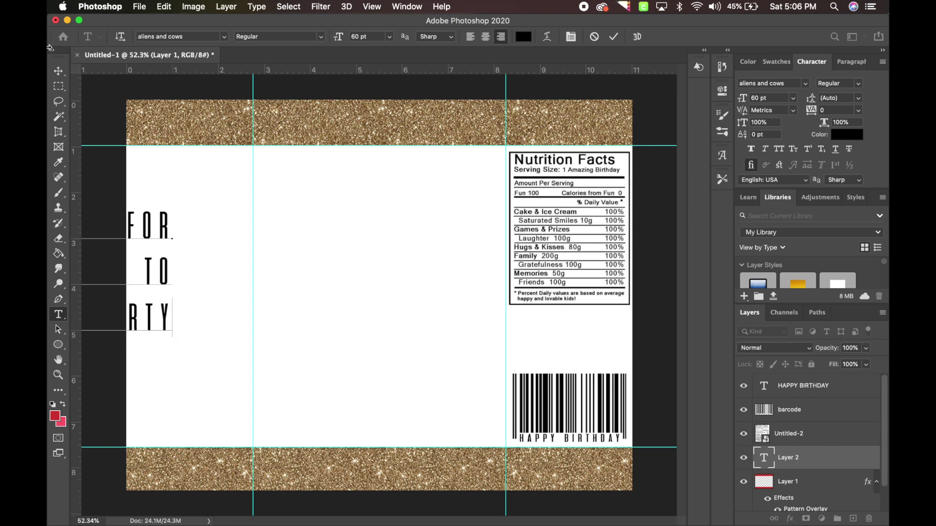
pyautogui.write('!')
pyautogui.click(58, 70)
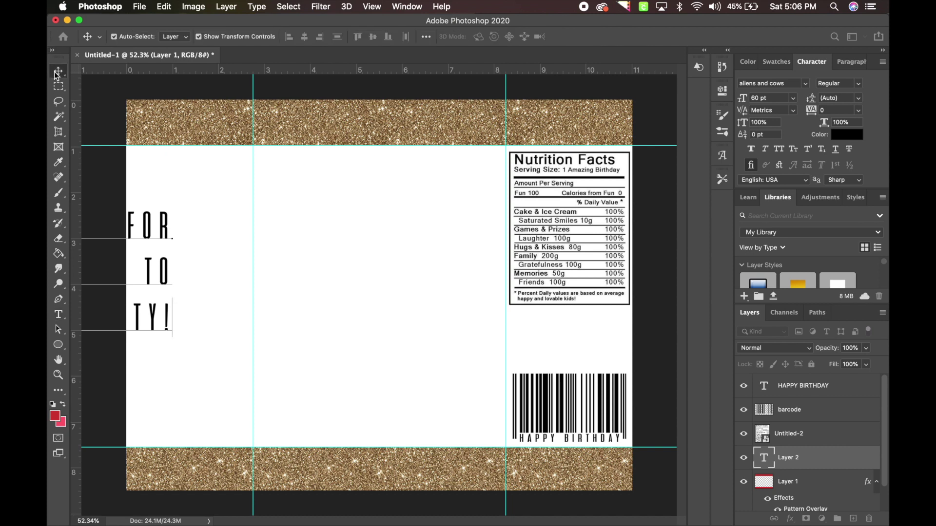
pyautogui.moveTo(150, 277); pyautogui.dragTo(267, 250)
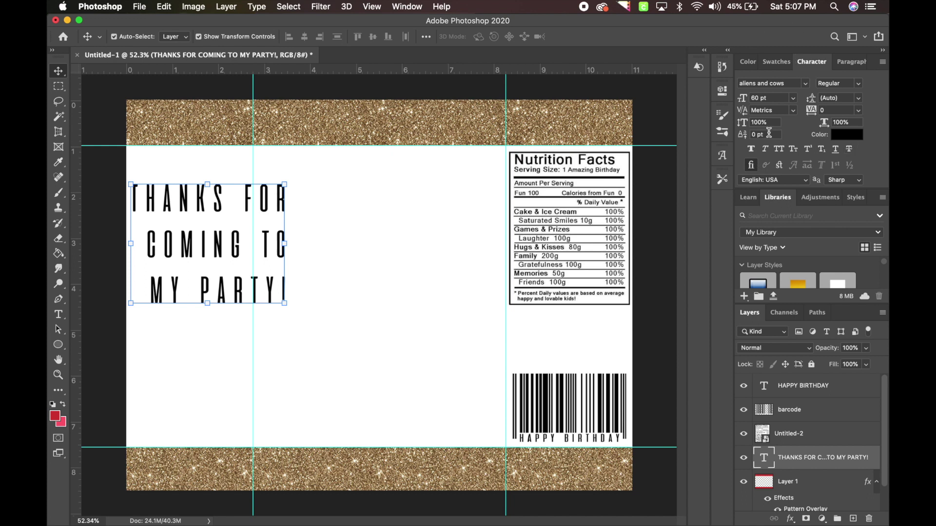
# - Change the font of the THANKS FOR COMING TO MY PARTY! text to Allstar
pyautogui.click(401, 8)
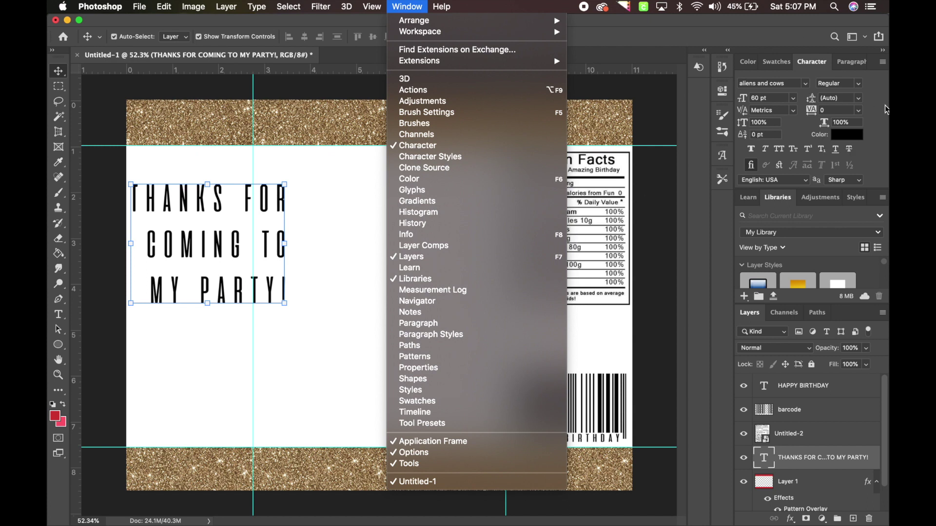
pyautogui.click(888, 140)
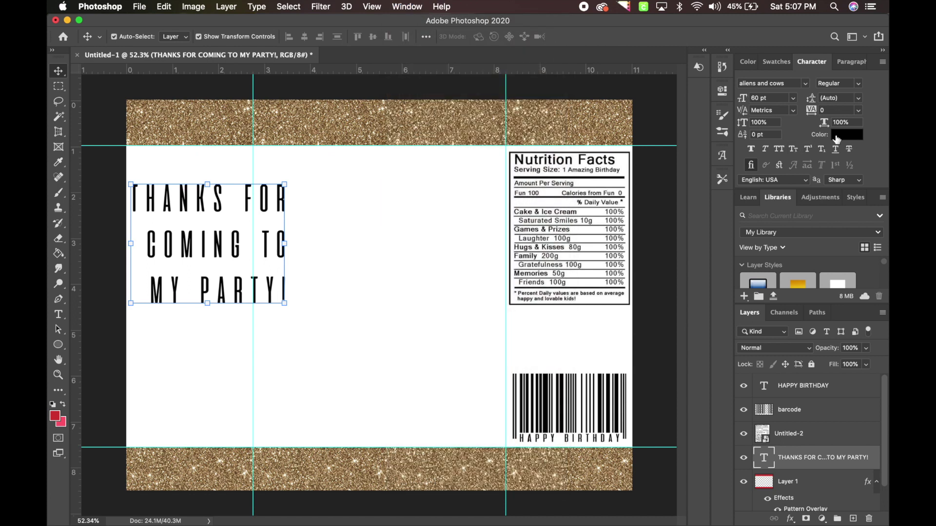
pyautogui.click(805, 84)
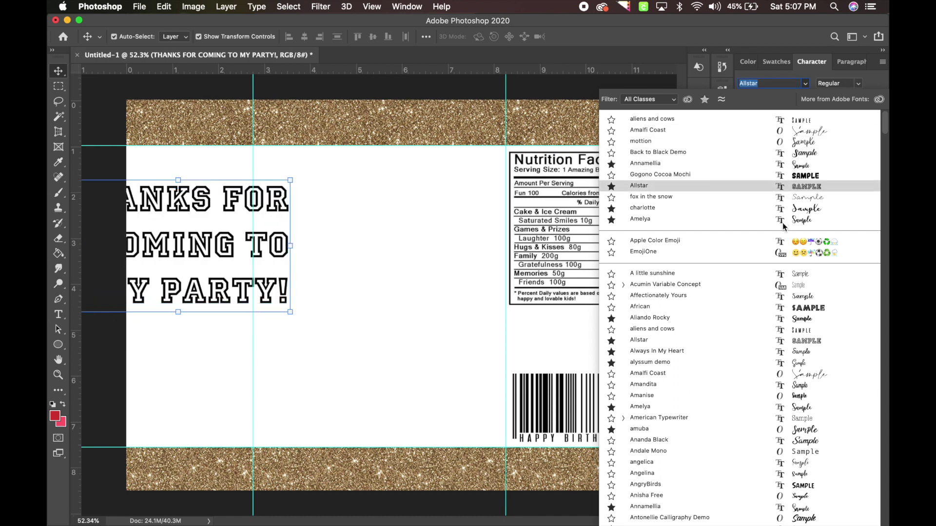
pyautogui.click(774, 340)
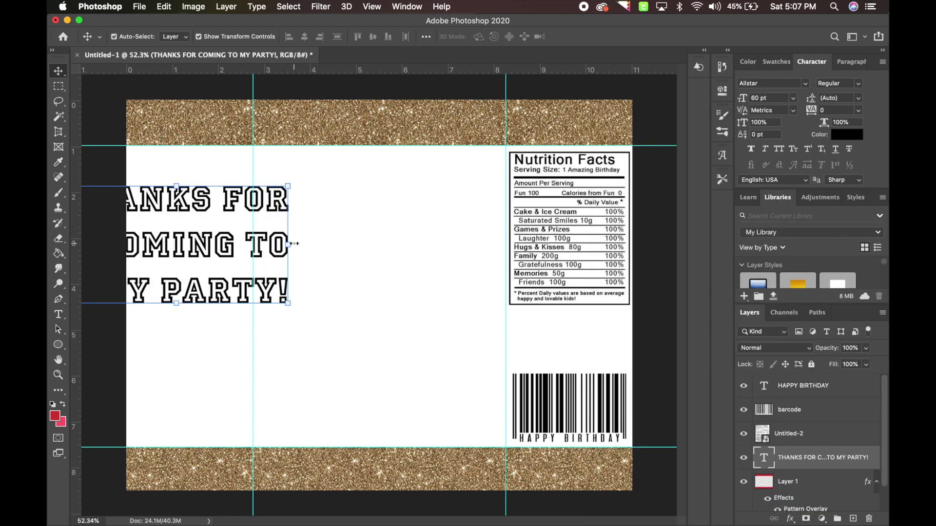
# - Scale the thank-you text down to about 32 pt and position it in the upper part of the left panel
pyautogui.moveTo(288, 245); pyautogui.dragTo(212, 184)
pyautogui.moveTo(234, 222); pyautogui.dragTo(242, 247)
pyautogui.press('Return')
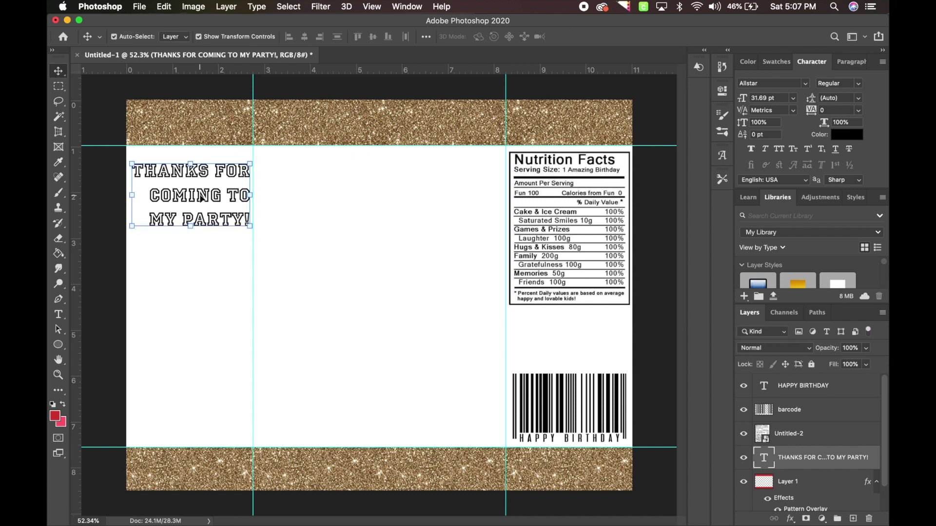
# - Rebreak the thank-you text into five lines: THANKS / FOR / COMING / TO MY / PARTY!
pyautogui.click(58, 314)
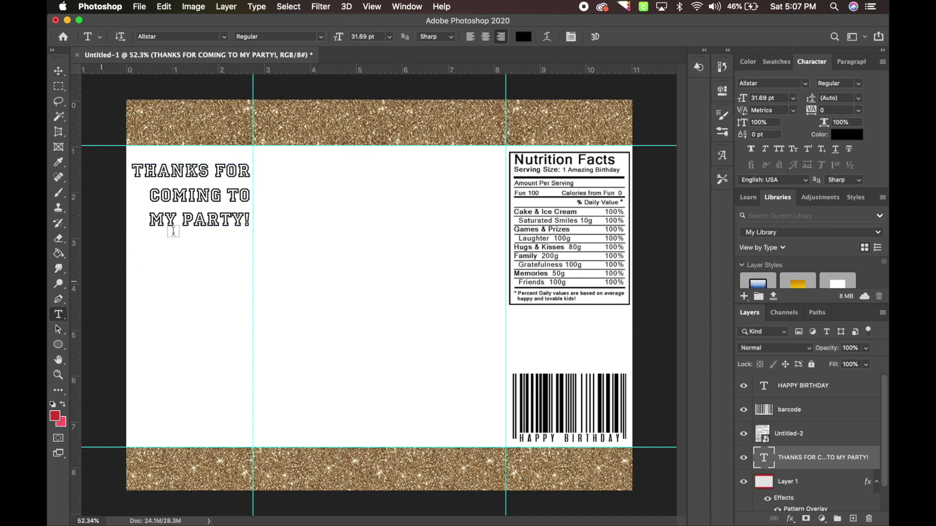
pyautogui.click(213, 170)
pyautogui.press('Return')
pyautogui.click(224, 220)
pyautogui.press('Return')
pyautogui.click(149, 268)
pyautogui.press('BackSpace')
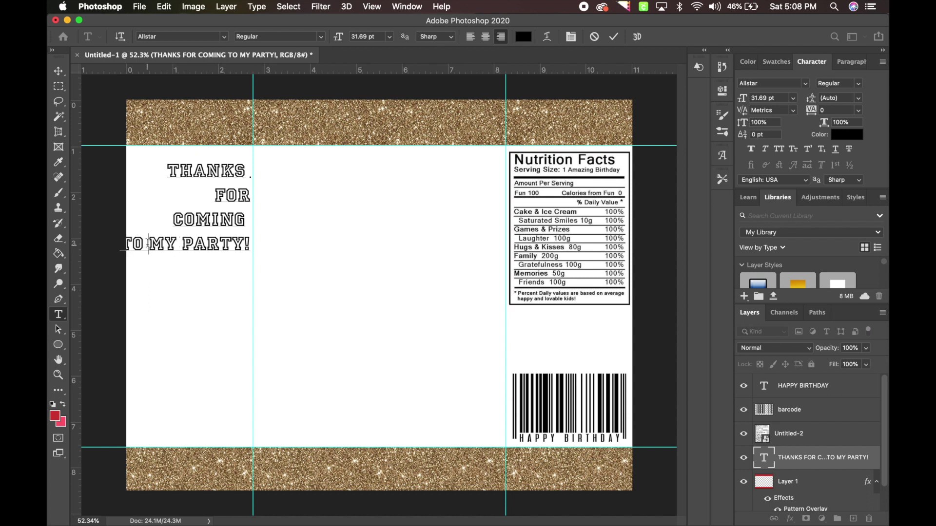
pyautogui.press('Return')
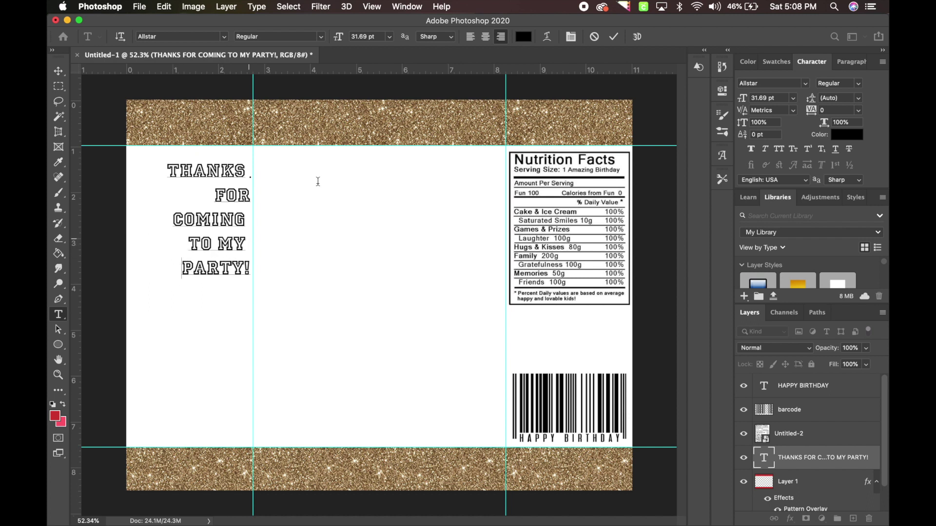
# - Center-align all five lines of the thank-you text and commit the edit
pyautogui.click(486, 37)
pyautogui.moveTo(286, 271); pyautogui.dragTo(111, 118)
pyautogui.click(485, 37)
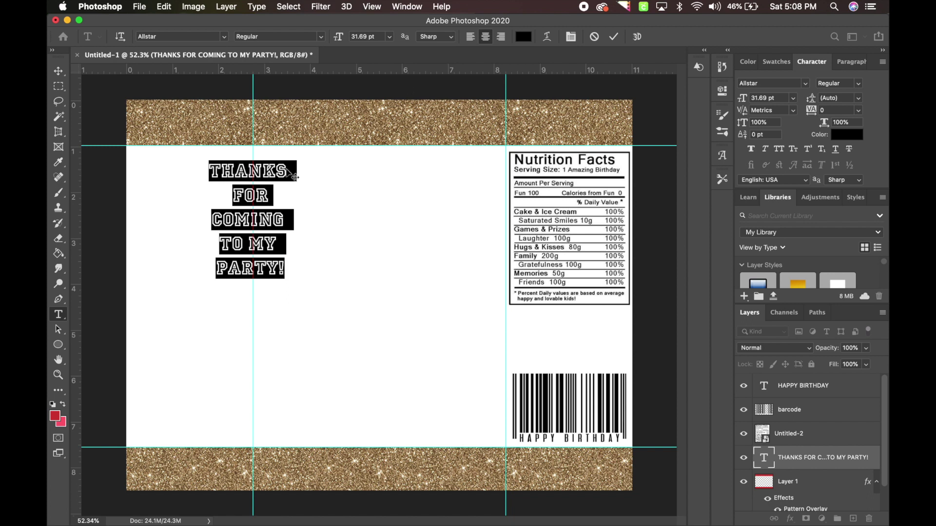
pyautogui.click(59, 71)
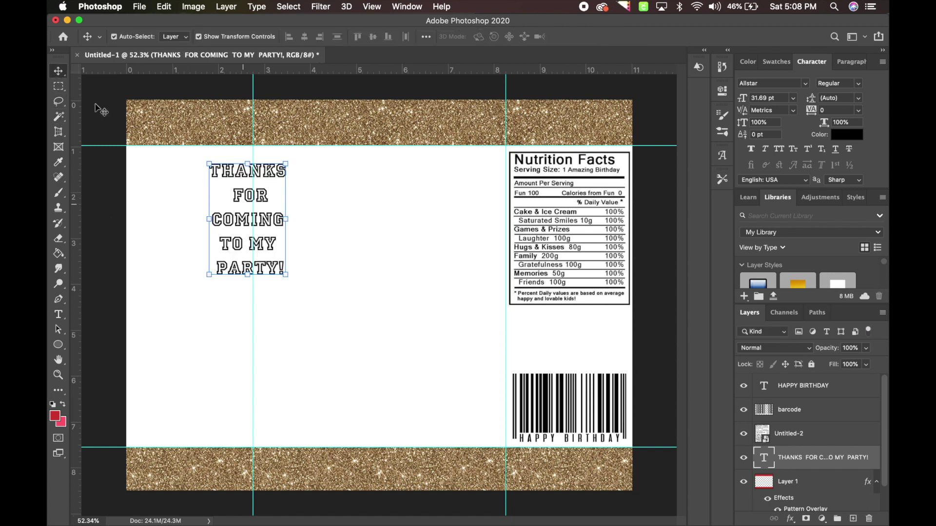
# - Move the thank-you text into the left panel, enlarge it to 143.92%, fit it beside the guide, then commit and deselect
pyautogui.moveTo(272, 220); pyautogui.dragTo(204, 220)
pyautogui.moveTo(227, 280); pyautogui.dragTo(280, 332)
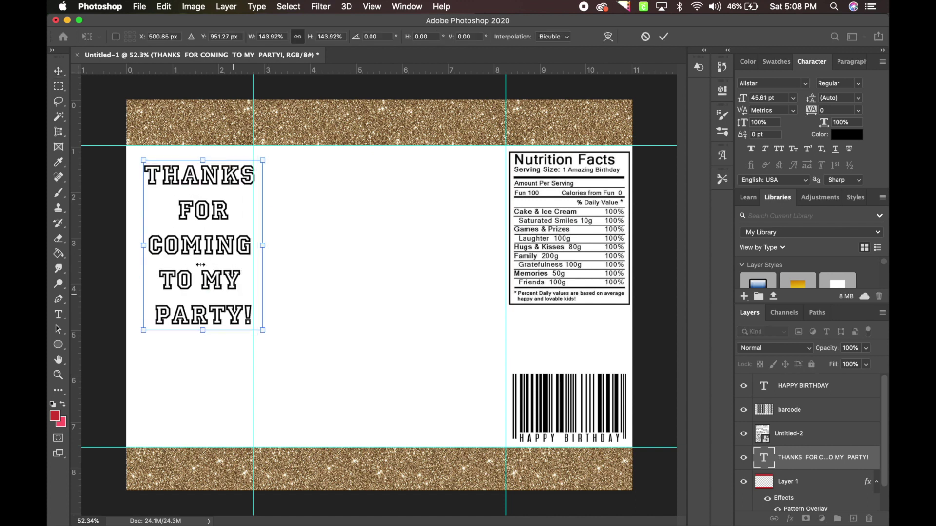
pyautogui.moveTo(200, 245); pyautogui.dragTo(190, 242)
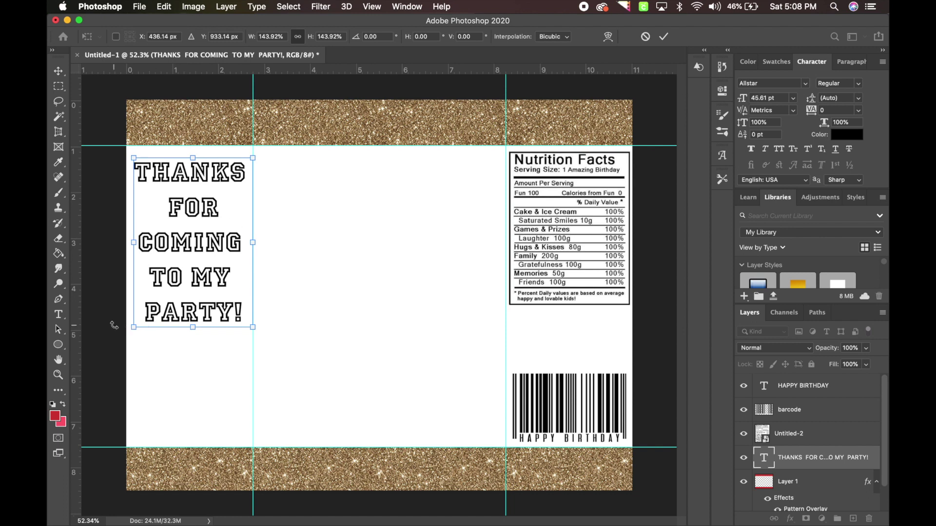
pyautogui.press('Return')
pyautogui.click(100, 365)
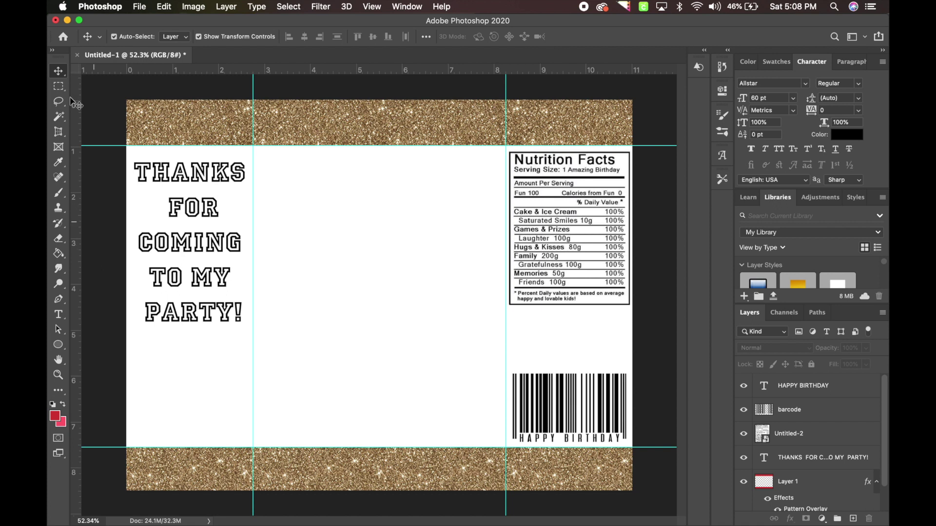
# - Activate the Rectangular Marquee tool
pyautogui.click(59, 86)
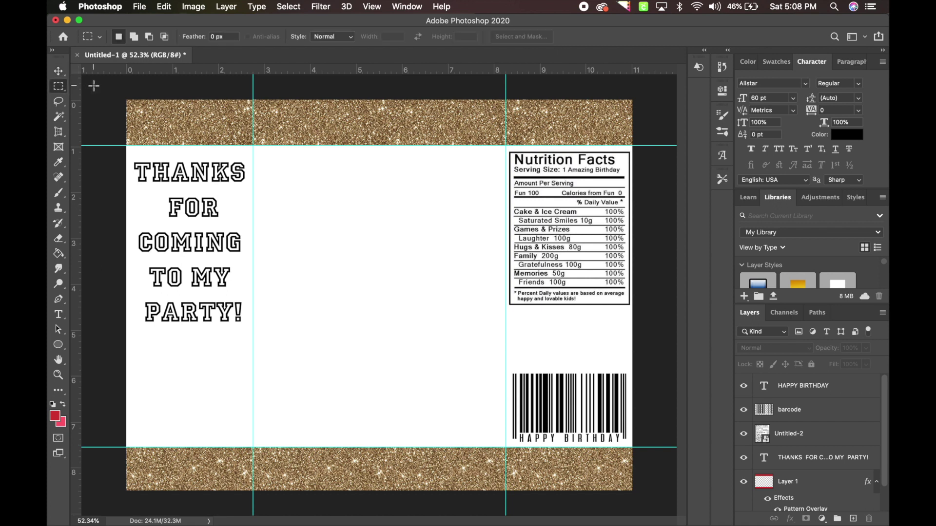